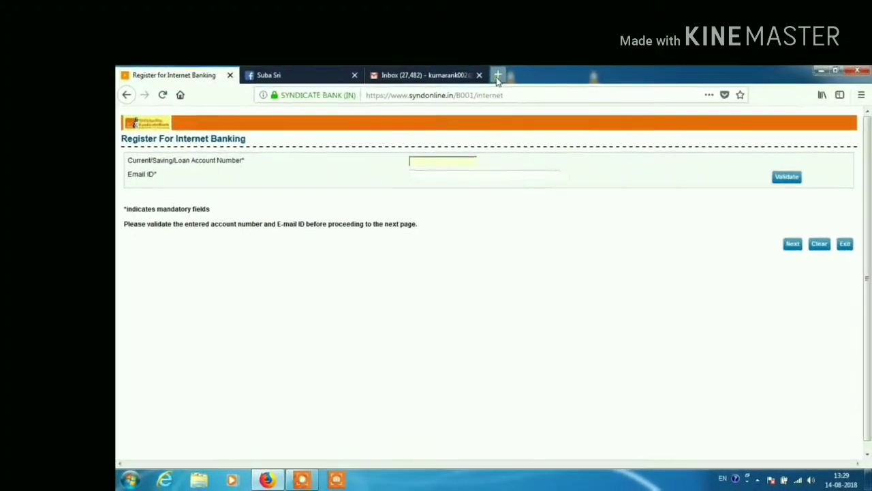
In a new tab, search Google for 'syndicate net banking register' and open the Register For Net Banking result
{"action": "left_click", "coordinate": [497, 78]}
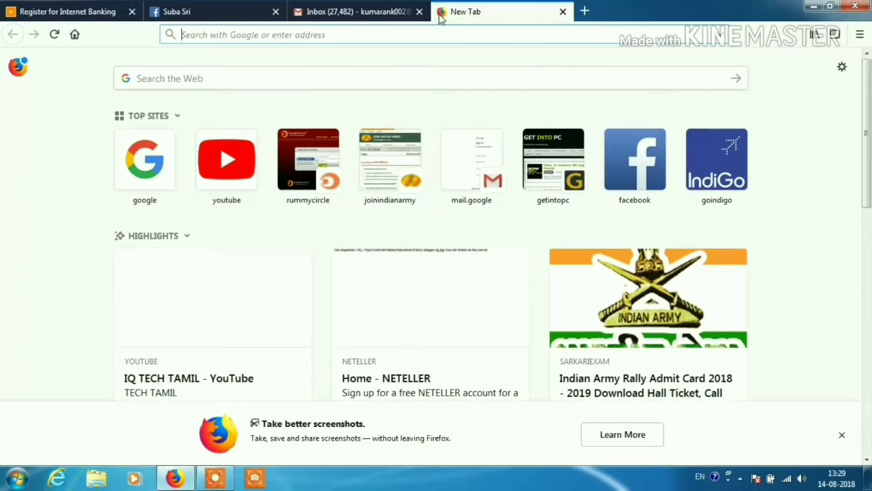
{"action": "left_click", "coordinate": [118, 172]}
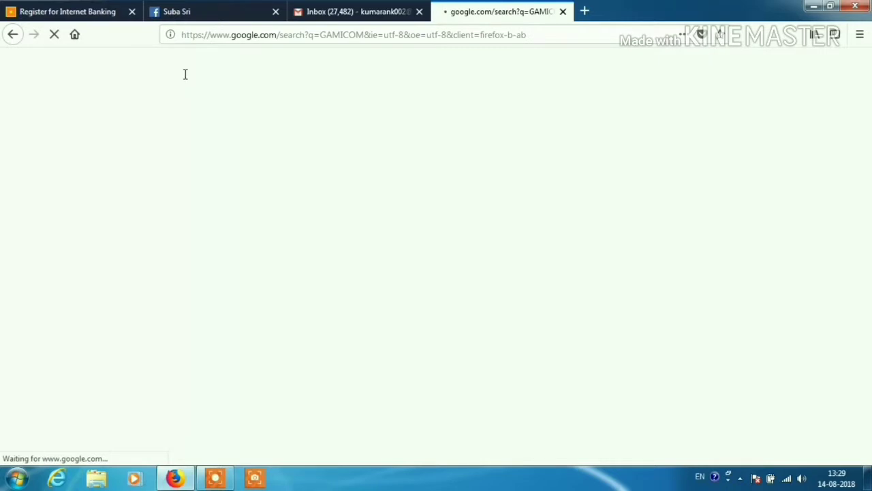
{"action": "left_click", "coordinate": [171, 77]}
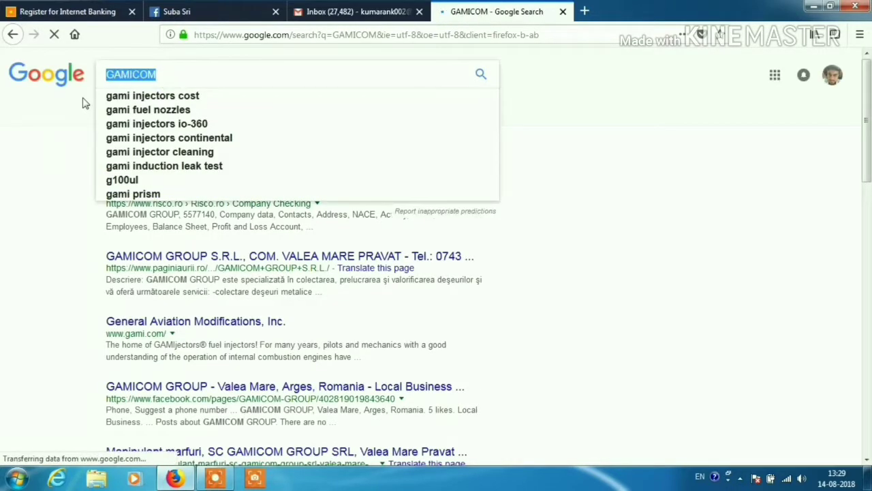
{"action": "type", "text": "s"}
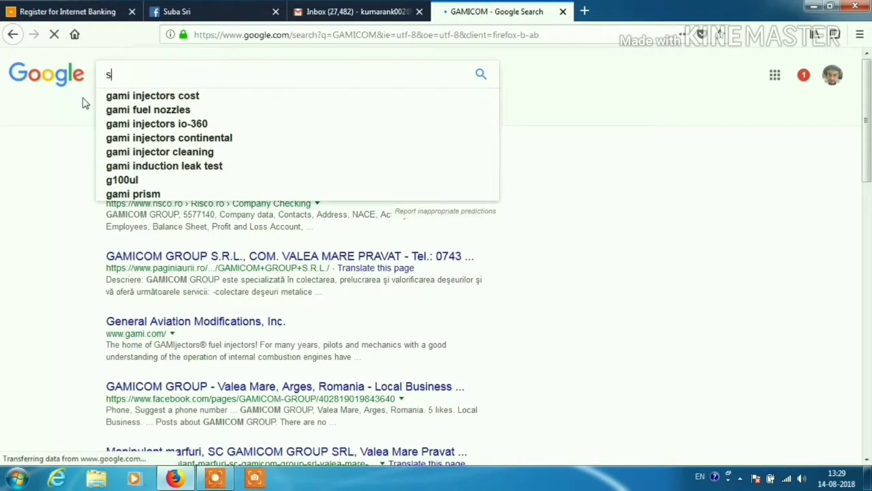
{"action": "type", "text": "yndia"}
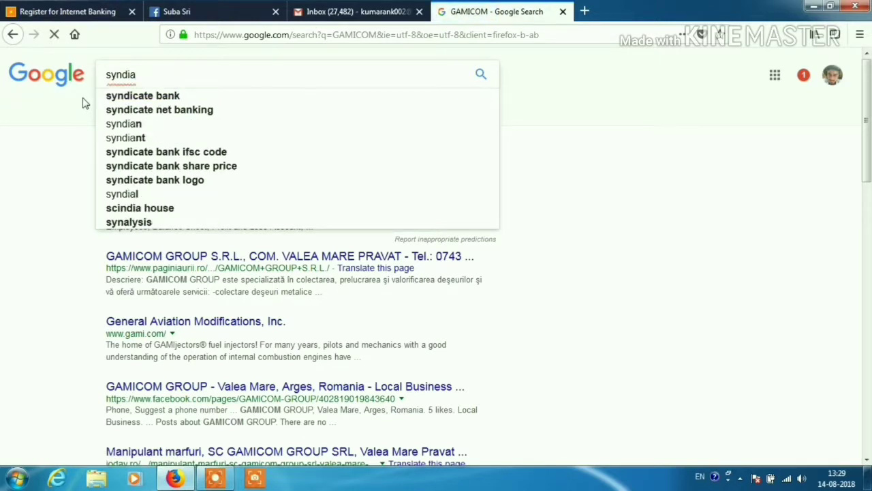
{"action": "key", "text": "Down"}
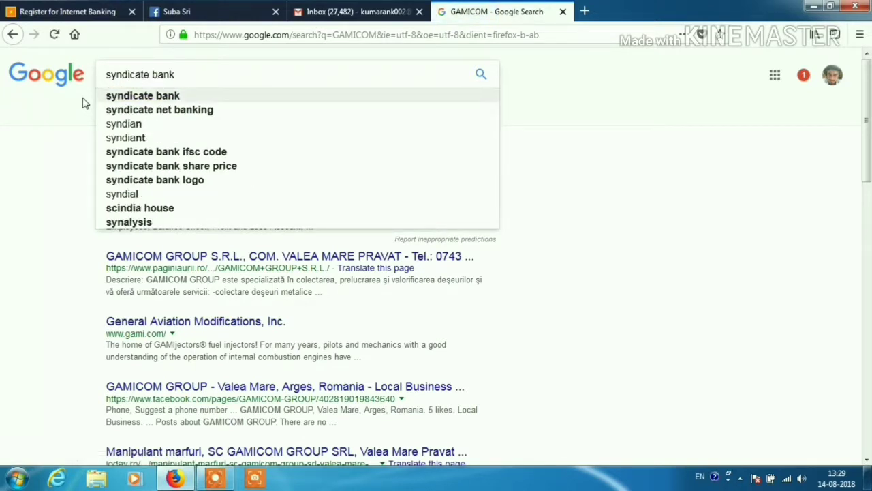
{"action": "key", "text": "Down"}
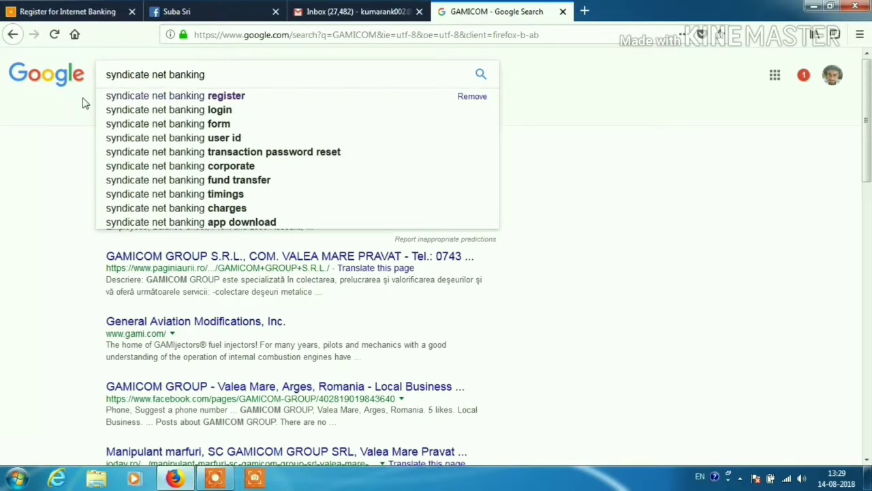
{"action": "key", "text": "Down"}
{"action": "key", "text": "Return"}
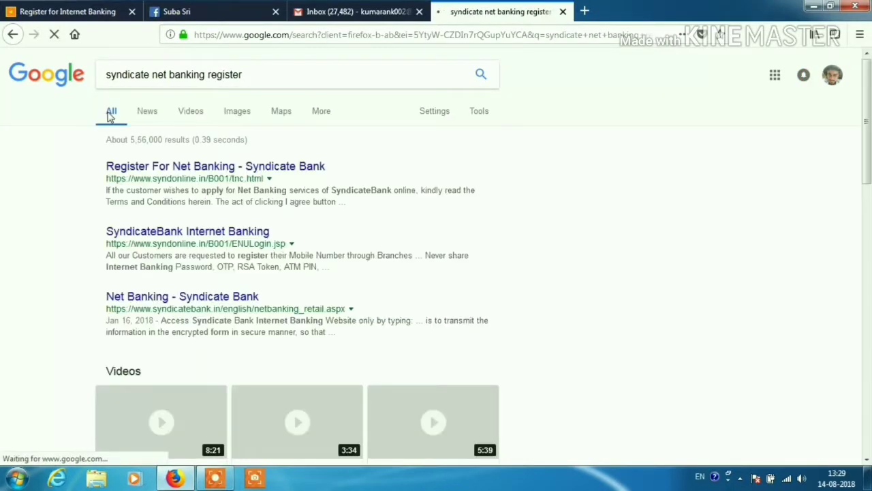
{"action": "left_click", "coordinate": [158, 168]}
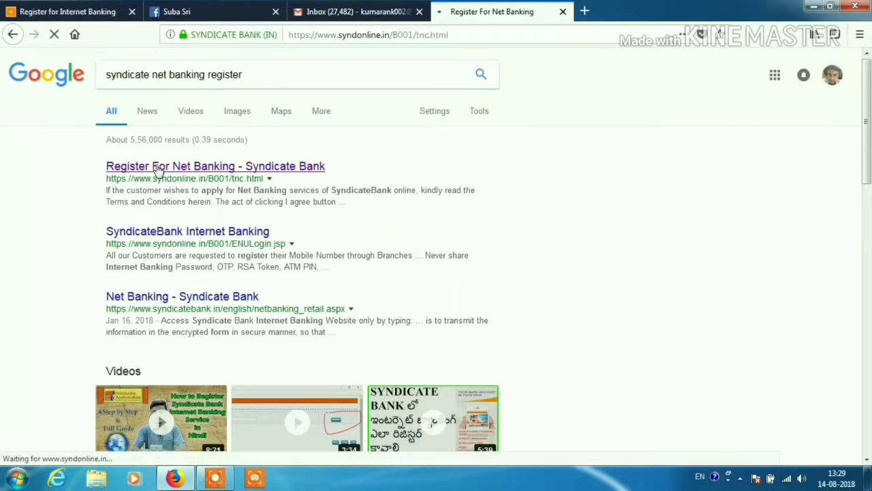
Scroll through the net banking terms and conditions and accept them with I Agree
{"action": "scroll", "coordinate": [258, 297], "scroll_direction": "down", "scroll_amount": 5}
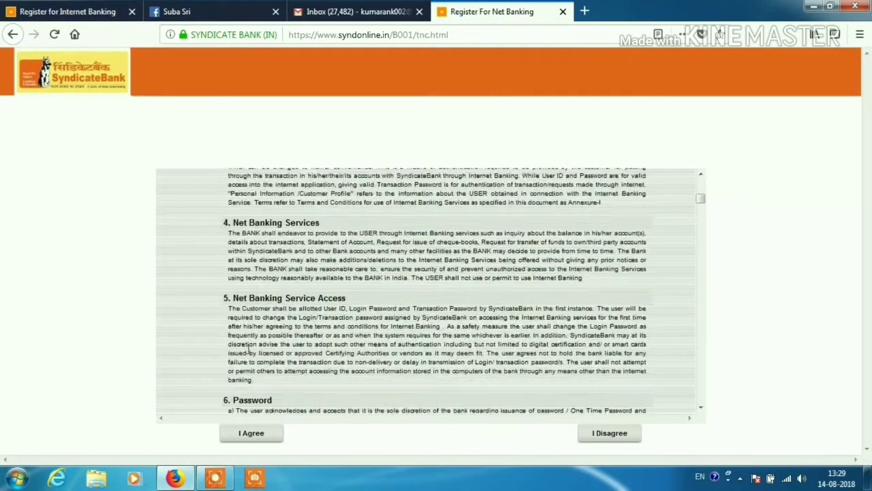
{"action": "scroll", "coordinate": [249, 350], "scroll_direction": "down", "scroll_amount": 5}
{"action": "scroll", "coordinate": [366, 344], "scroll_direction": "down", "scroll_amount": 5}
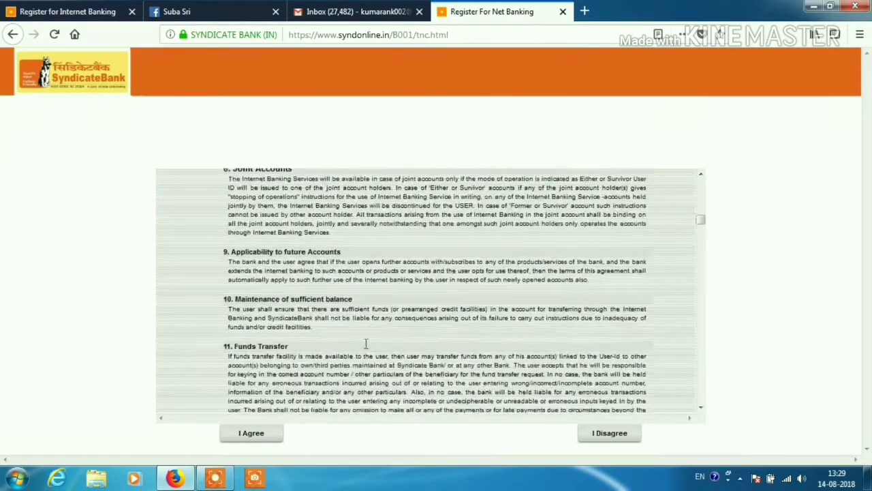
{"action": "scroll", "coordinate": [366, 344], "scroll_direction": "down", "scroll_amount": 10}
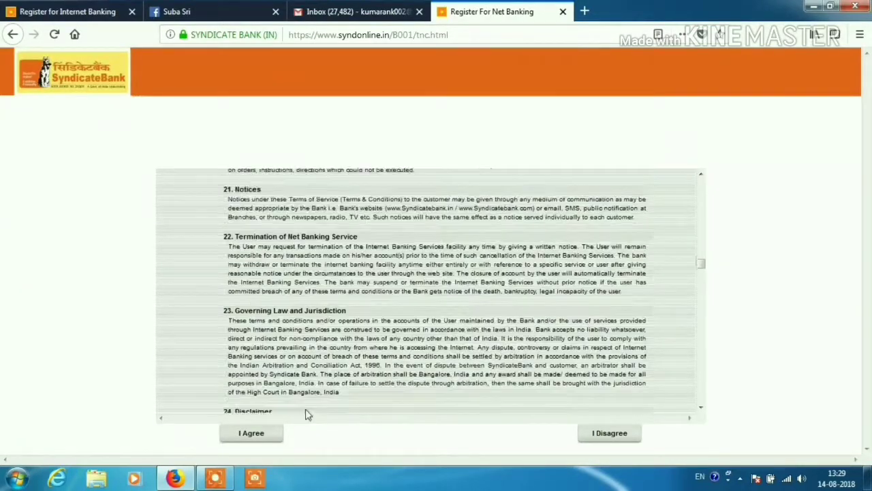
{"action": "left_click", "coordinate": [274, 431]}
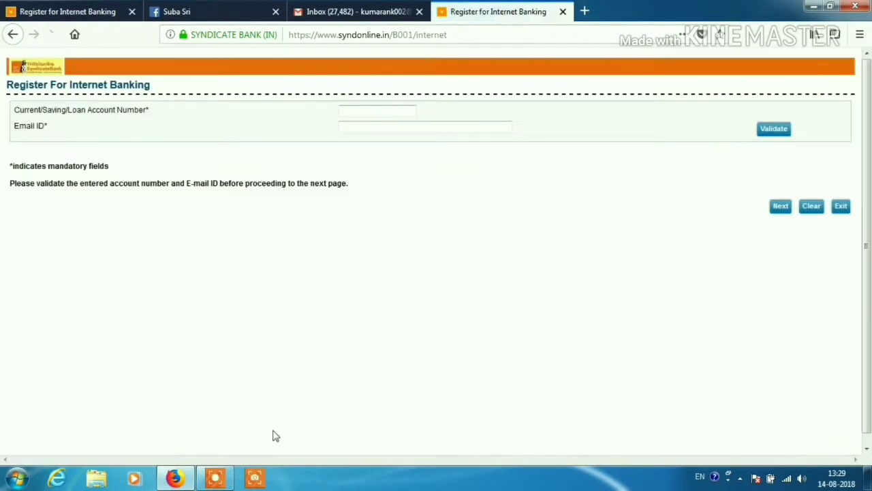
Enter the account number and the registered e-mail ID, then validate them
{"action": "left_click", "coordinate": [347, 109]}
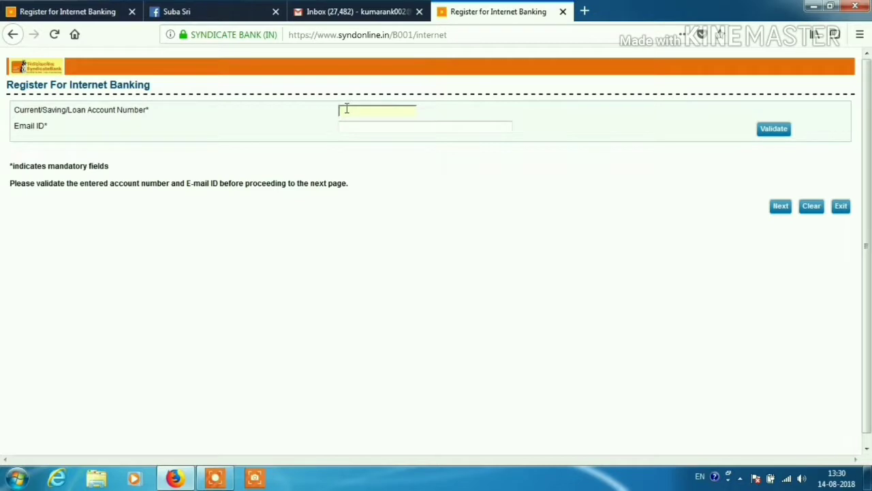
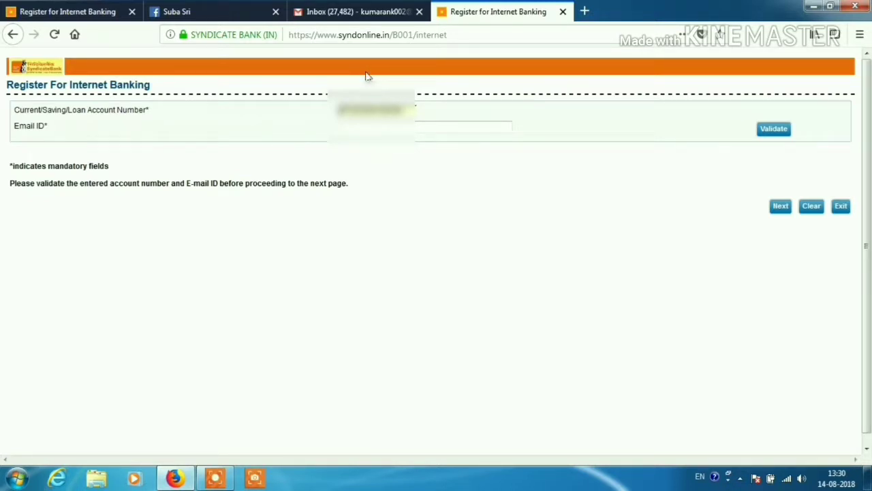
{"action": "key", "text": "Tab"}
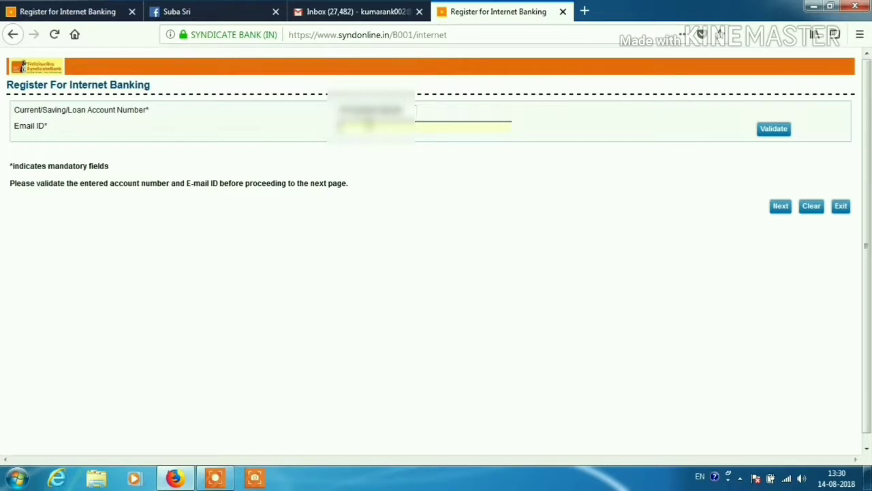
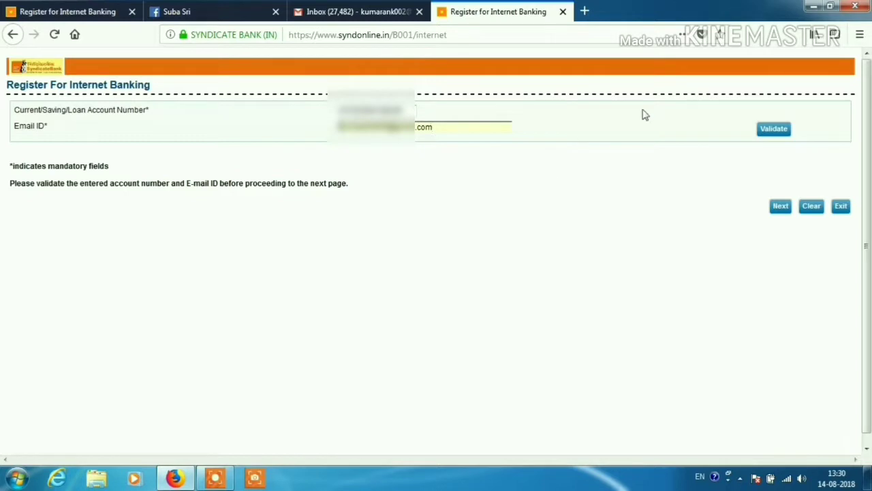
{"action": "left_click", "coordinate": [774, 132]}
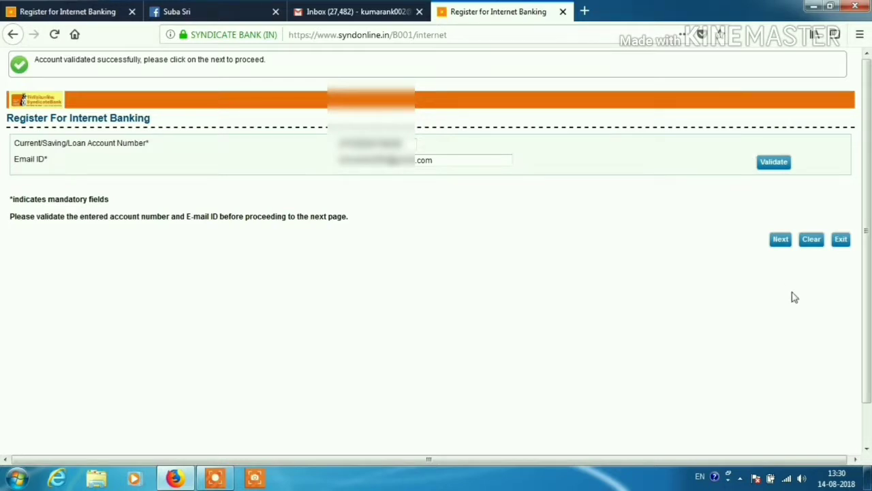
Proceed to OTP Authentication and enter the one-time password received by SMS
{"action": "left_click", "coordinate": [781, 240]}
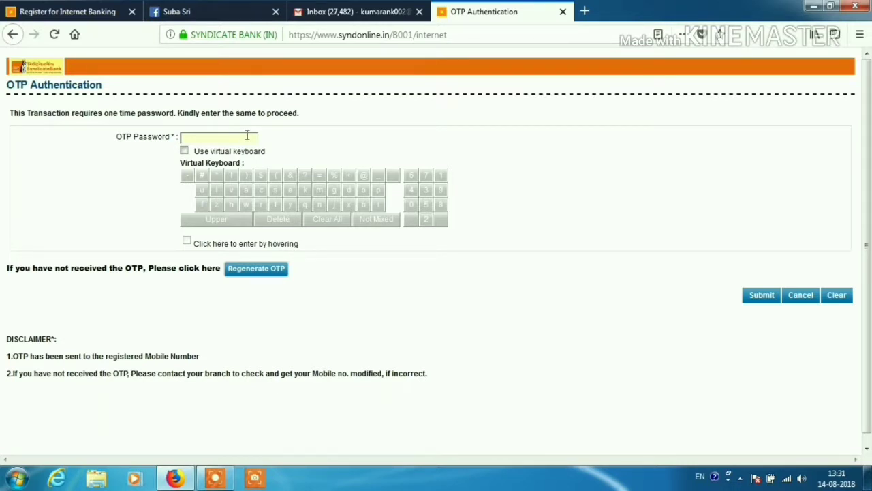
{"action": "type", "text": "•••••"}
{"action": "scroll", "coordinate": [516, 317], "scroll_direction": "down", "scroll_amount": 1}
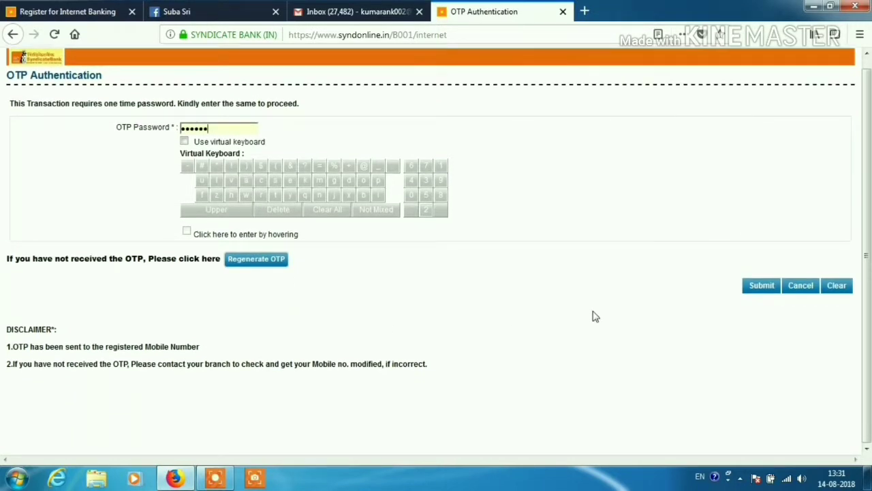
Submit the OTP, decline saving the browser password, and enter the Customer Id and Date of Birth
{"action": "left_click", "coordinate": [757, 286]}
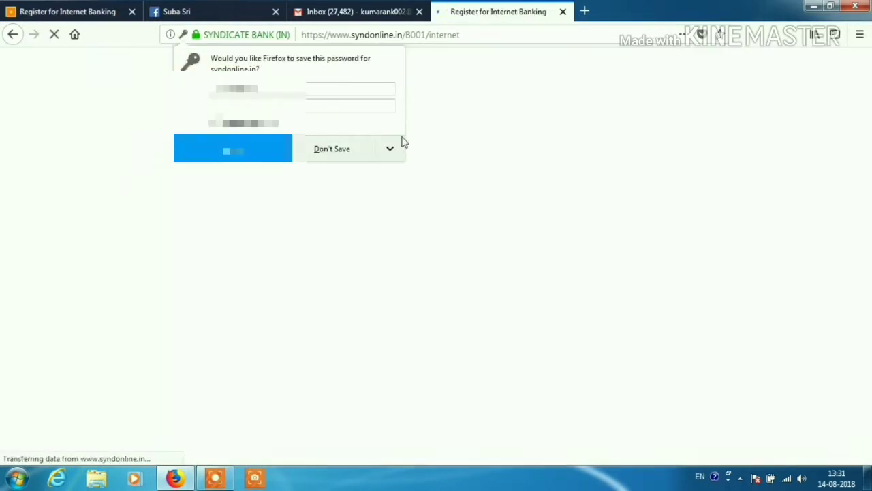
{"action": "left_click", "coordinate": [332, 148]}
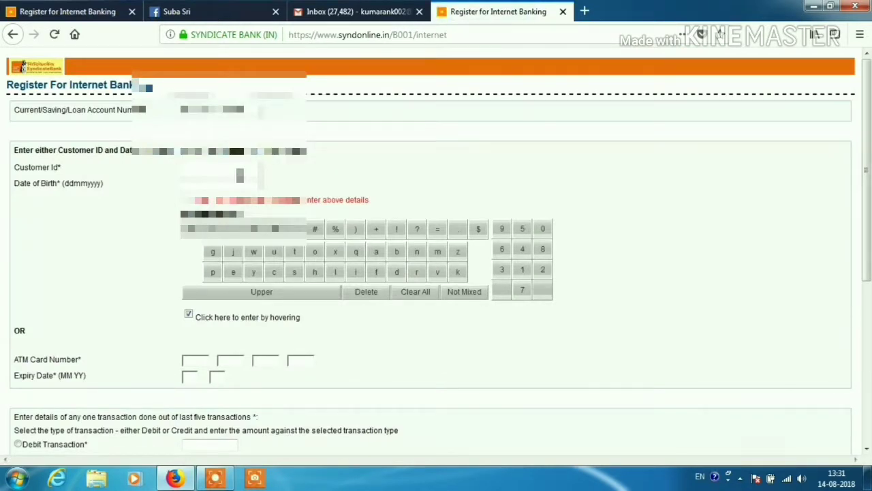
{"action": "left_click", "coordinate": [240, 169]}
{"action": "key", "text": "Tab"}
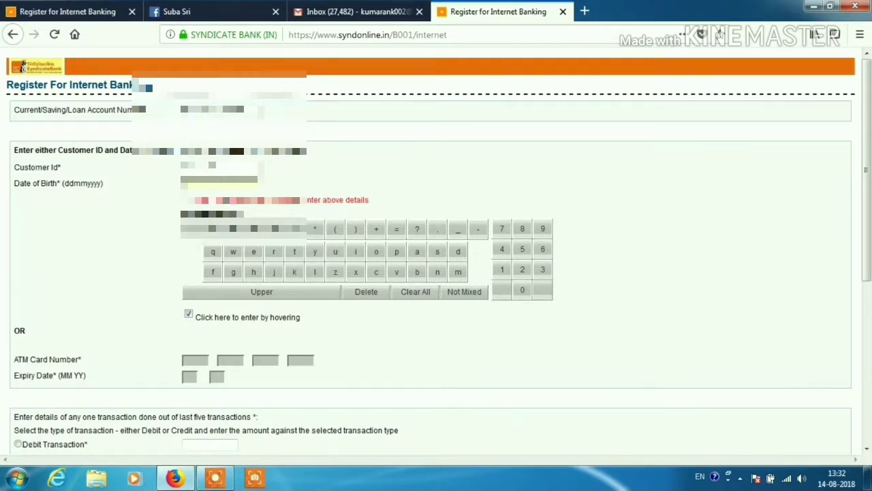
Choose the Credit Transaction option and enter amount 2 with the security code
{"action": "scroll", "coordinate": [317, 261], "scroll_direction": "down", "scroll_amount": 2}
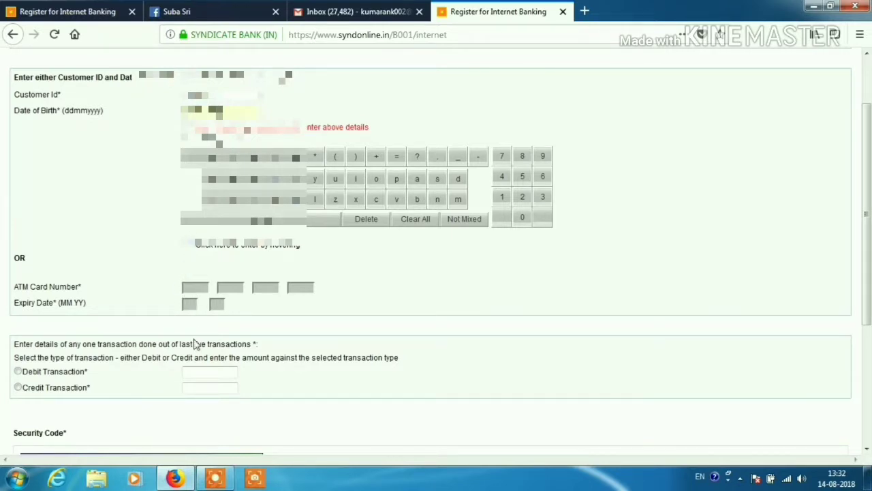
{"action": "scroll", "coordinate": [195, 344], "scroll_direction": "down", "scroll_amount": 2}
{"action": "scroll", "coordinate": [195, 343], "scroll_direction": "up", "scroll_amount": 2}
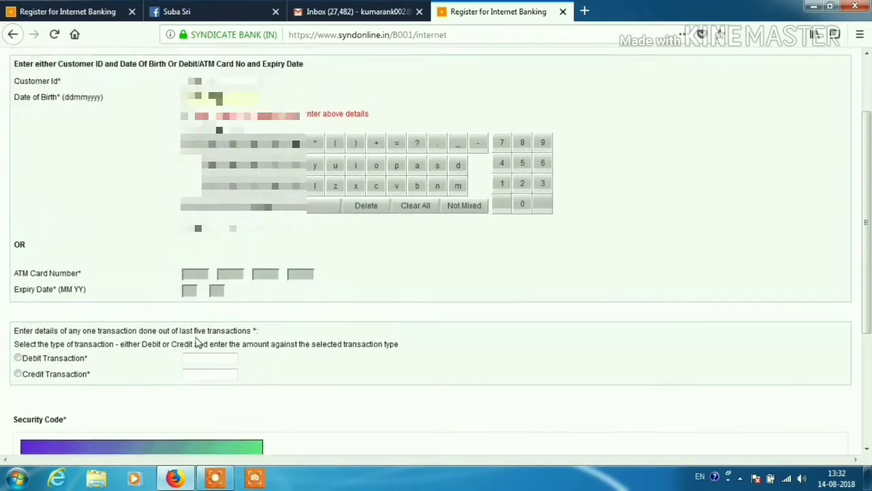
{"action": "scroll", "coordinate": [196, 335], "scroll_direction": "down", "scroll_amount": 3}
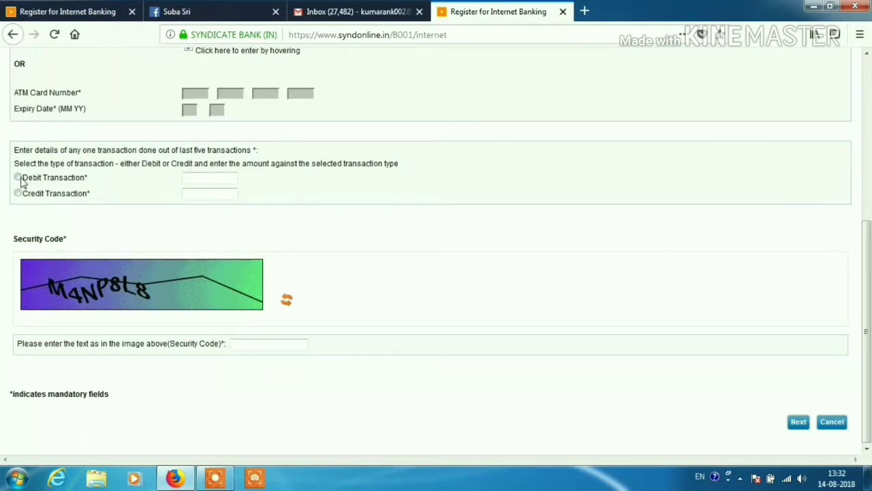
{"action": "left_click", "coordinate": [18, 177]}
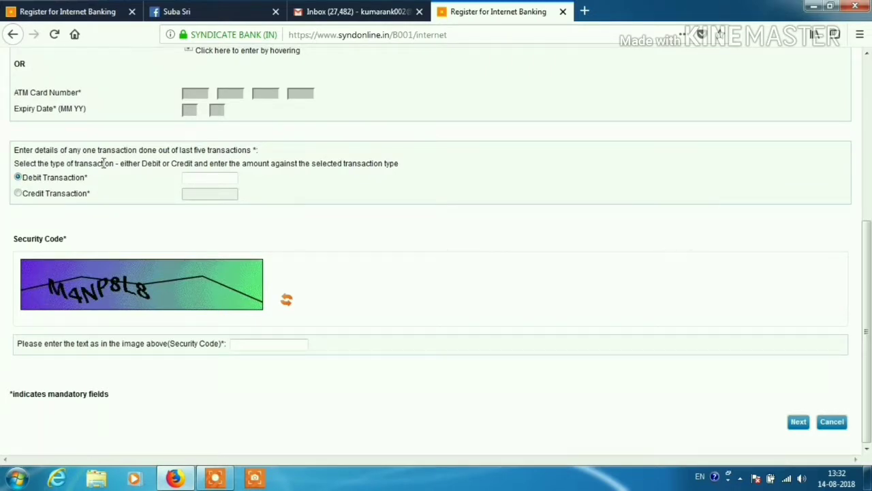
{"action": "left_click", "coordinate": [194, 178]}
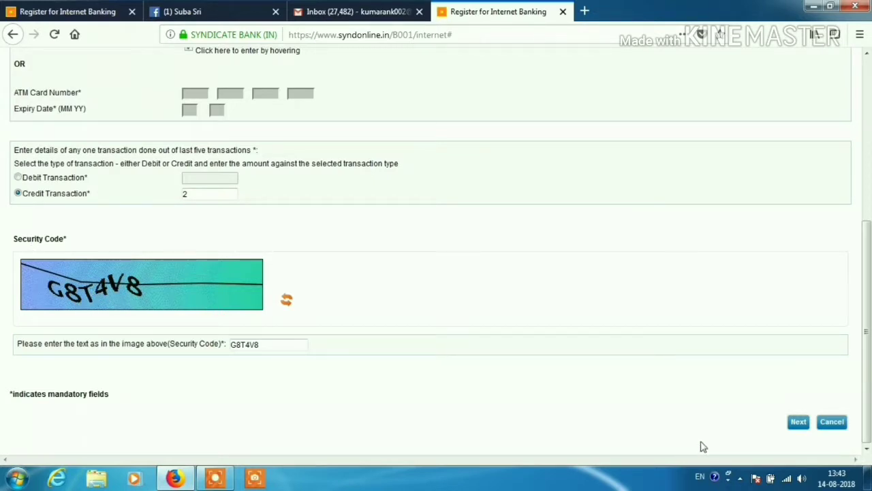
Submit the registration with 'Generate Only Login Password' selected
{"action": "left_click", "coordinate": [798, 423]}
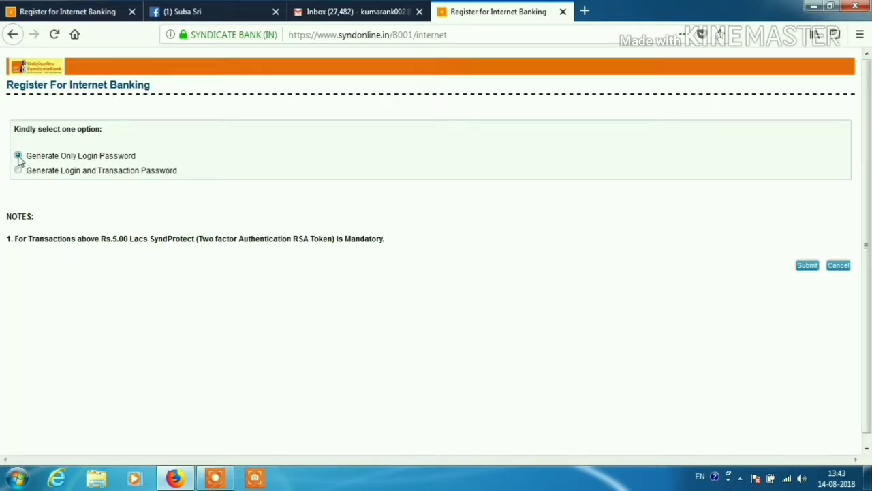
{"action": "left_click_drag", "start_coordinate": [20, 157], "coordinate": [140, 166]}
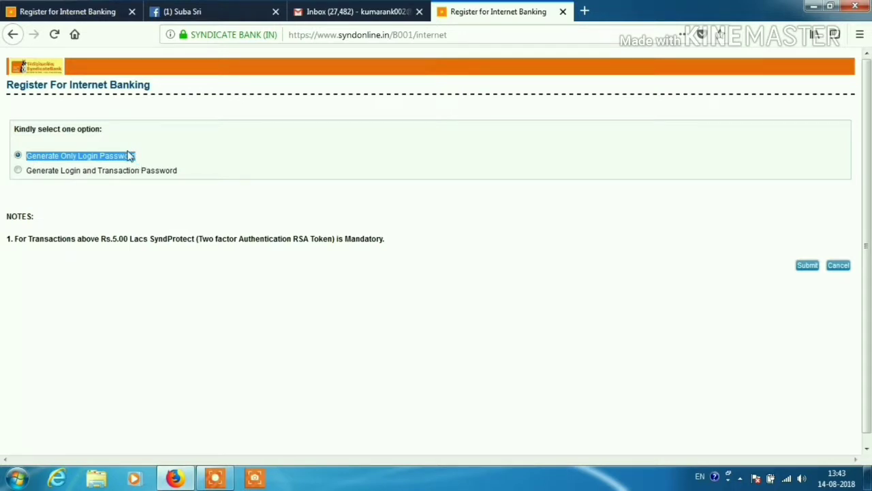
{"action": "left_click_drag", "start_coordinate": [23, 171], "coordinate": [193, 193]}
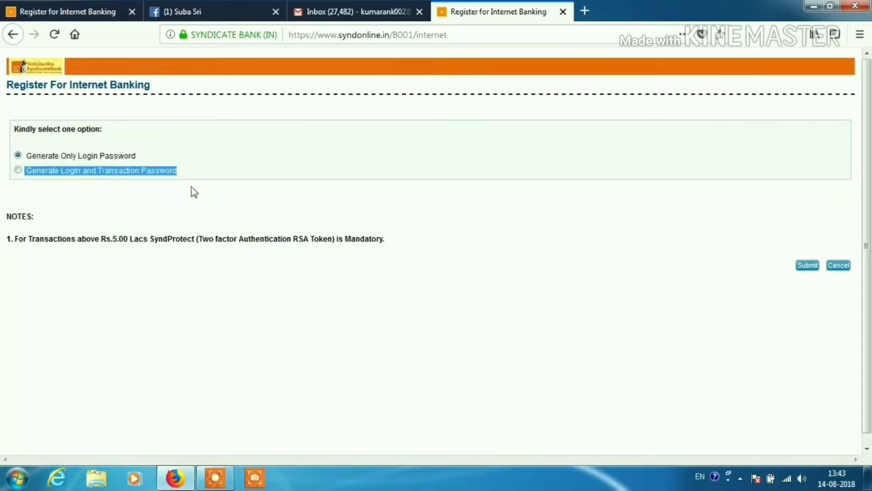
{"action": "left_click", "coordinate": [190, 180]}
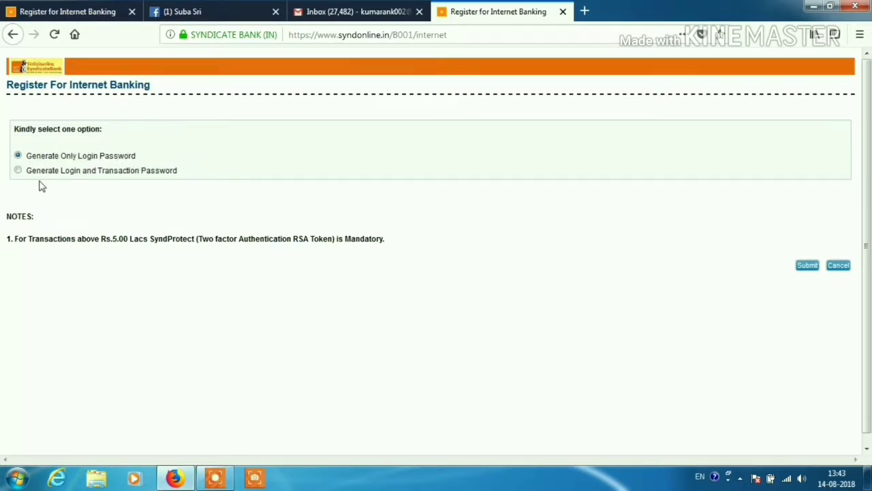
{"action": "left_click_drag", "start_coordinate": [25, 172], "coordinate": [184, 170]}
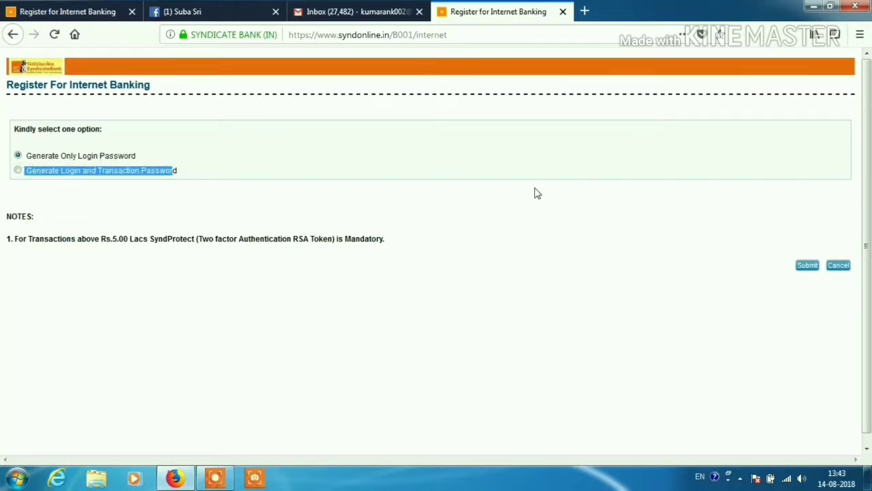
{"action": "left_click", "coordinate": [811, 267]}
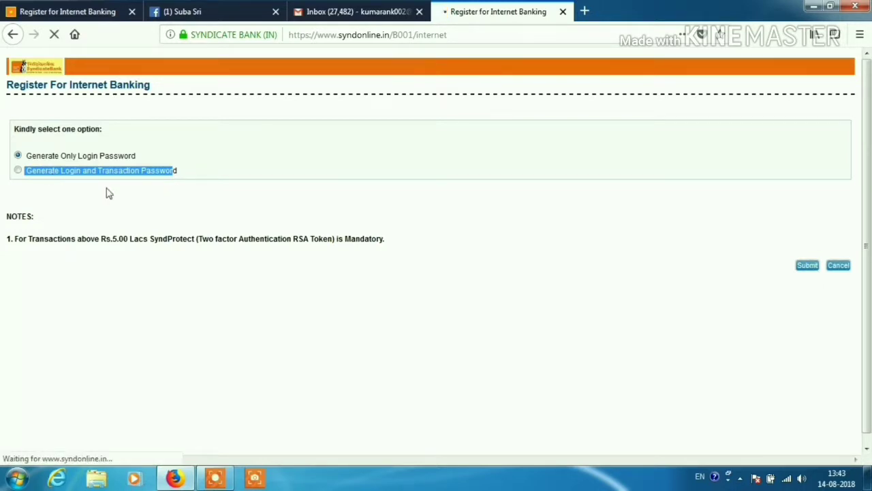
{"action": "left_click", "coordinate": [106, 185]}
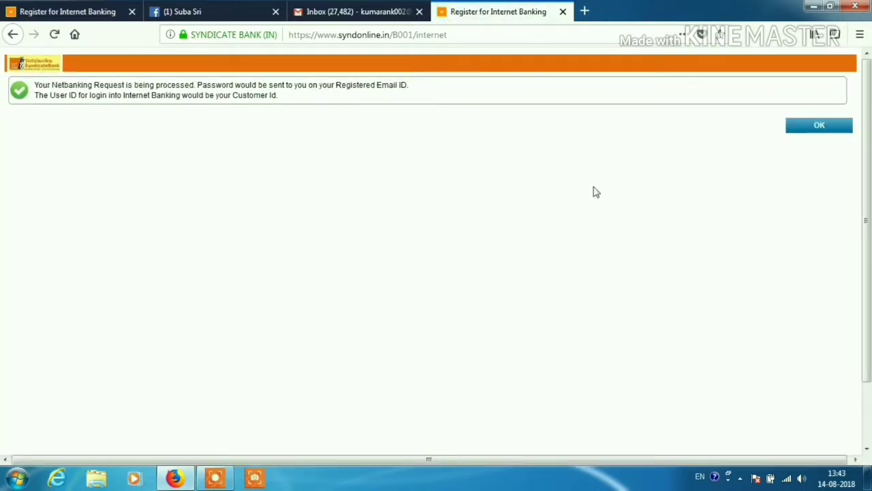
Review the confirmation that the password goes to the registered e-mail, then switch to Gmail
{"action": "left_click_drag", "start_coordinate": [31, 86], "coordinate": [95, 96]}
{"action": "left_click", "coordinate": [286, 102]}
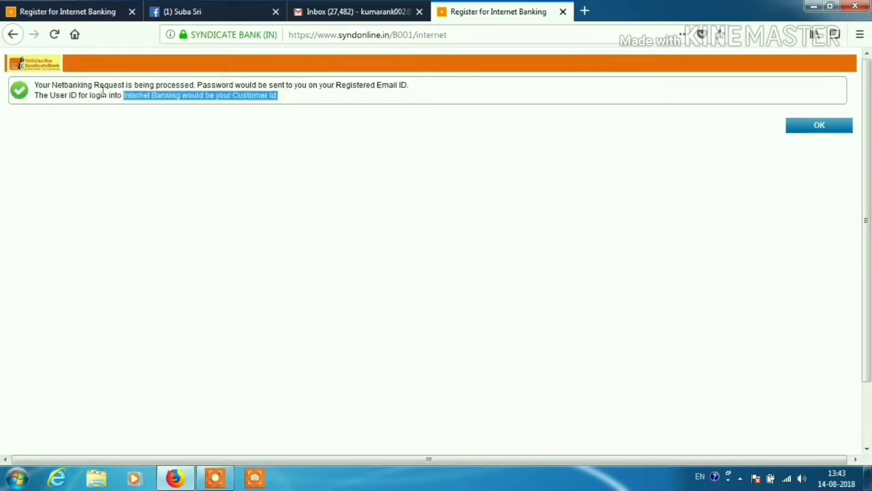
{"action": "left_click", "coordinate": [353, 84]}
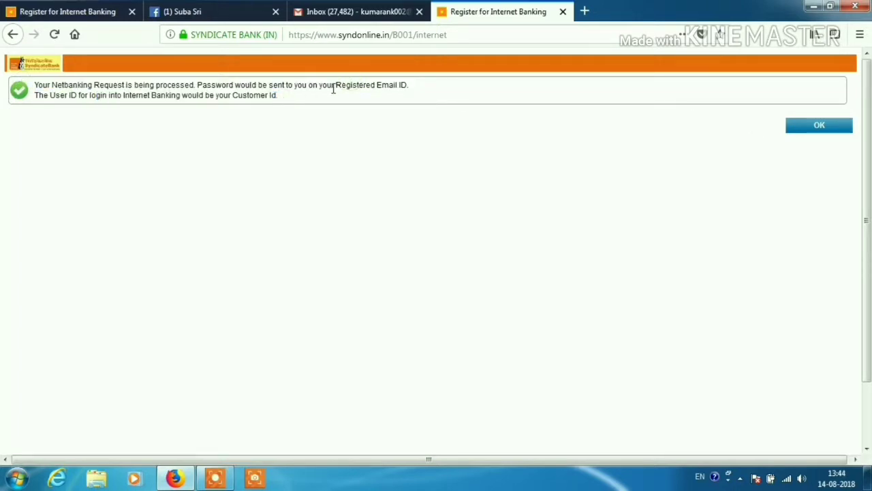
{"action": "left_click_drag", "start_coordinate": [332, 87], "coordinate": [413, 91]}
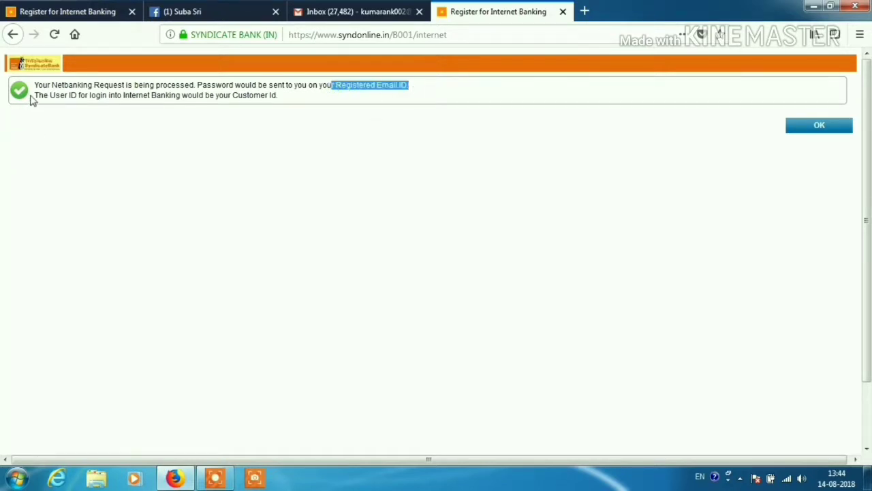
{"action": "left_click_drag", "start_coordinate": [32, 99], "coordinate": [277, 97]}
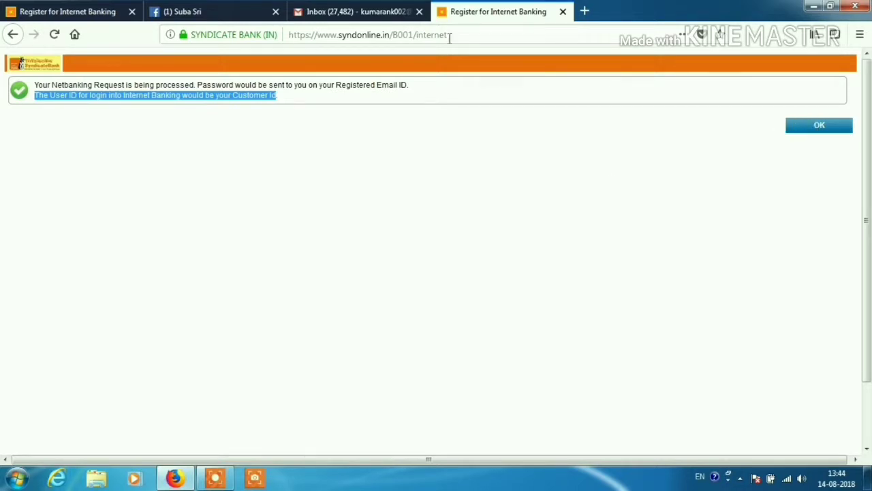
{"action": "left_click", "coordinate": [364, 15]}
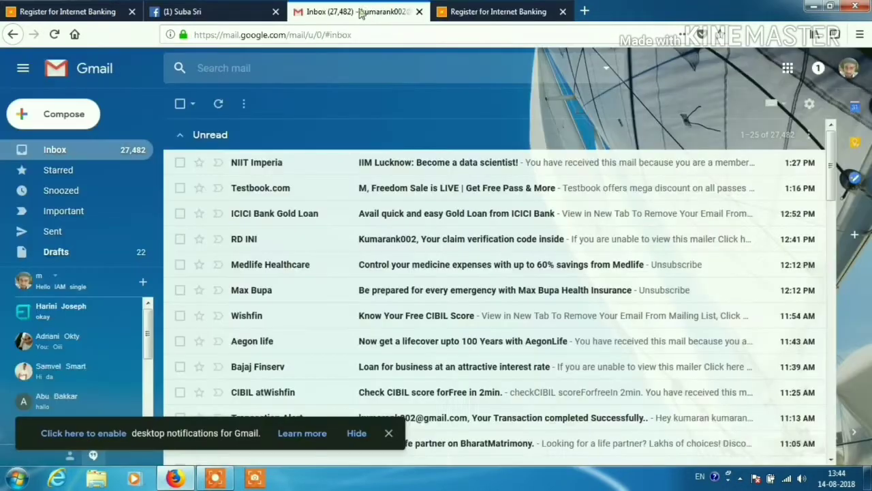
Read the login password in the new SyndicateBank e-mail, then search Google for 'syndicate net banking login'
{"action": "left_click", "coordinate": [75, 156]}
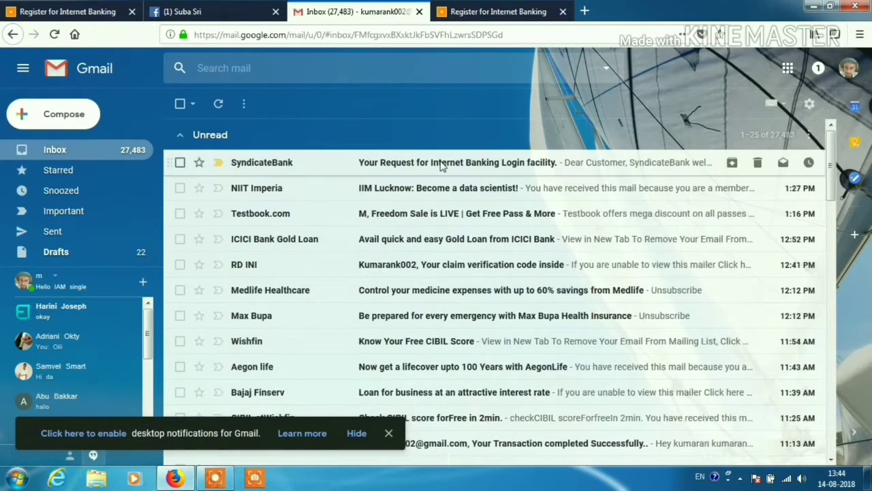
{"action": "left_click", "coordinate": [441, 166]}
{"action": "scroll", "coordinate": [402, 251], "scroll_direction": "down", "scroll_amount": 1}
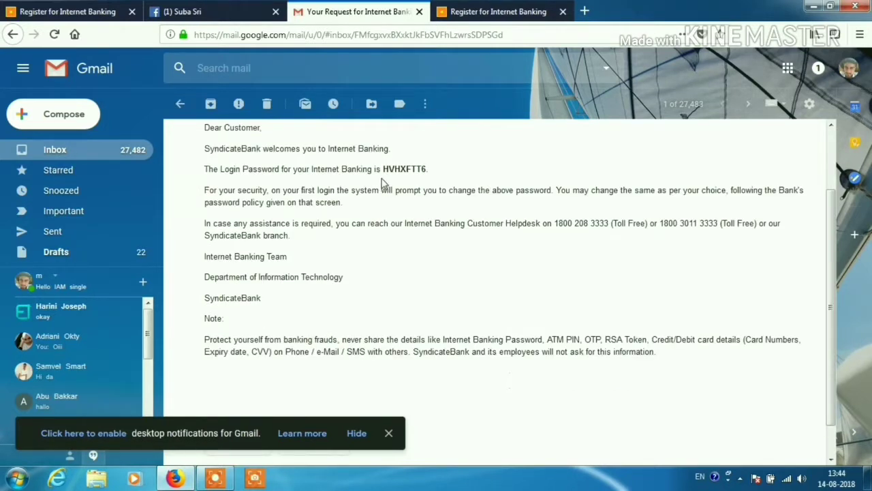
{"action": "left_click_drag", "start_coordinate": [383, 169], "coordinate": [502, 191]}
{"action": "left_click_drag", "start_coordinate": [443, 168], "coordinate": [469, 174]}
{"action": "left_click", "coordinate": [354, 172]}
{"action": "left_click", "coordinate": [466, 174]}
{"action": "scroll", "coordinate": [362, 244], "scroll_direction": "down", "scroll_amount": 1}
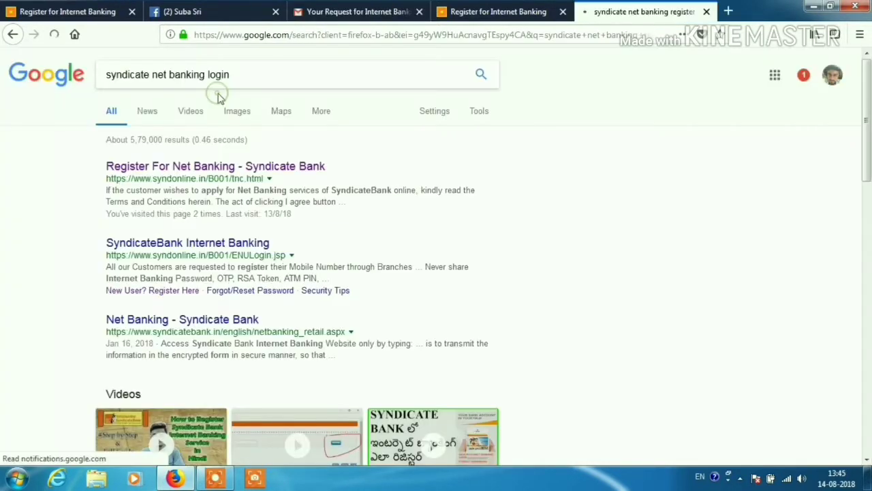
{"action": "key", "text": "Return"}
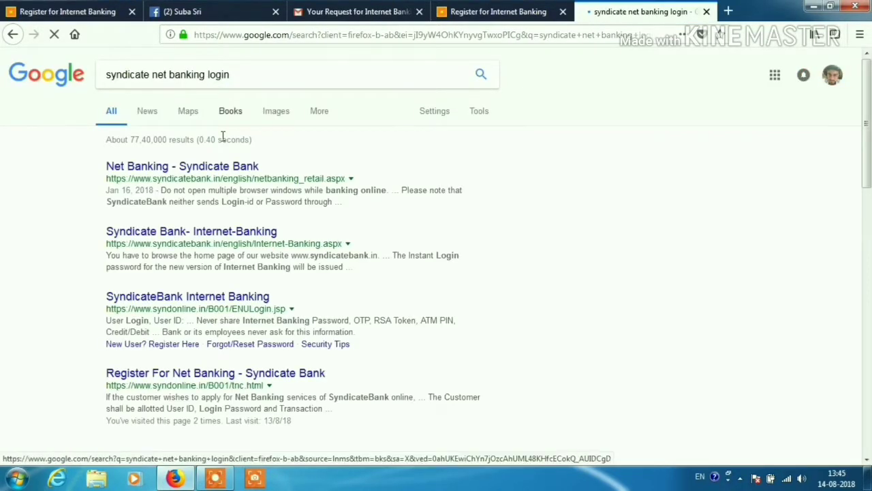
Open the 'Net Banking - Syndicate Bank' result and continue to the internet banking login page
{"action": "left_click", "coordinate": [202, 169]}
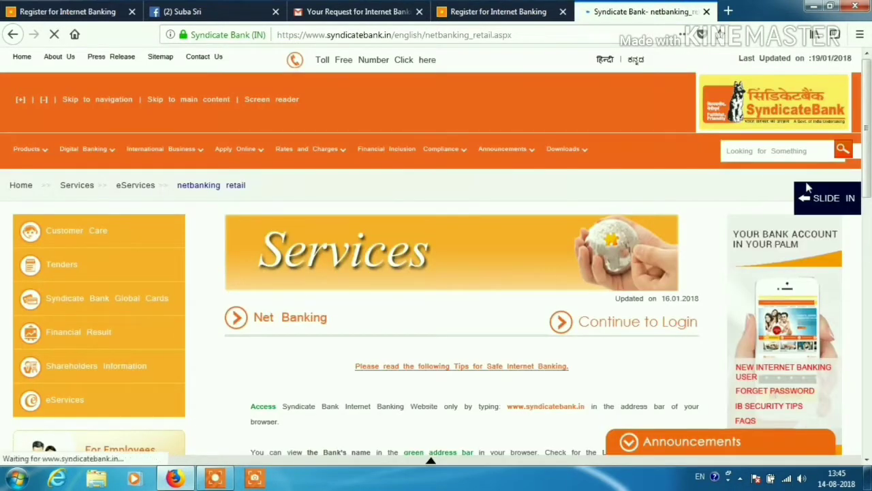
{"action": "scroll", "coordinate": [689, 179], "scroll_direction": "down", "scroll_amount": 2}
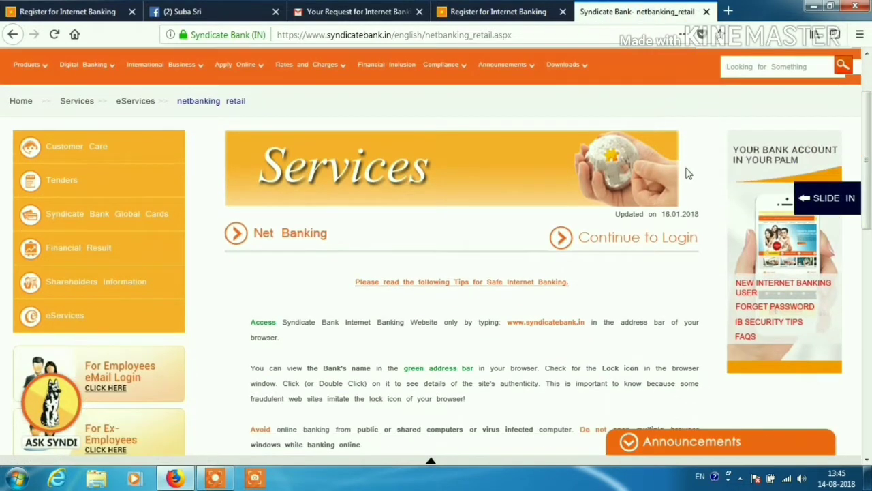
{"action": "scroll", "coordinate": [385, 234], "scroll_direction": "up", "scroll_amount": 2}
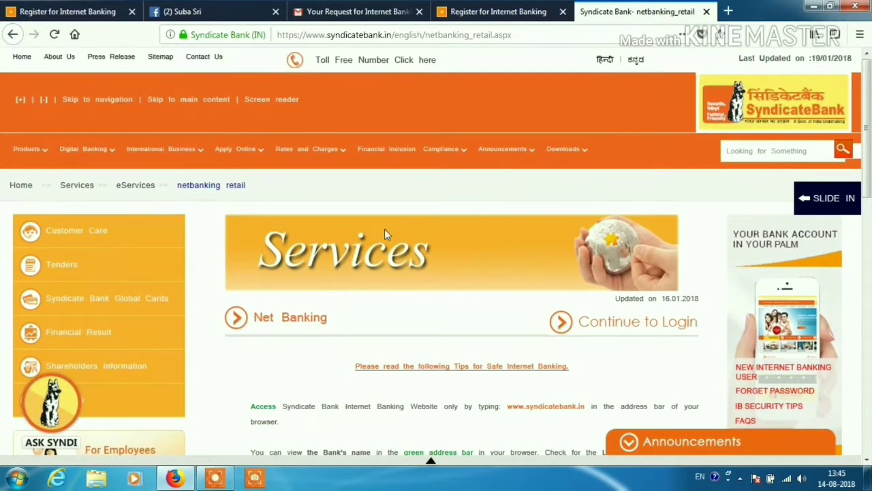
{"action": "left_click", "coordinate": [563, 326]}
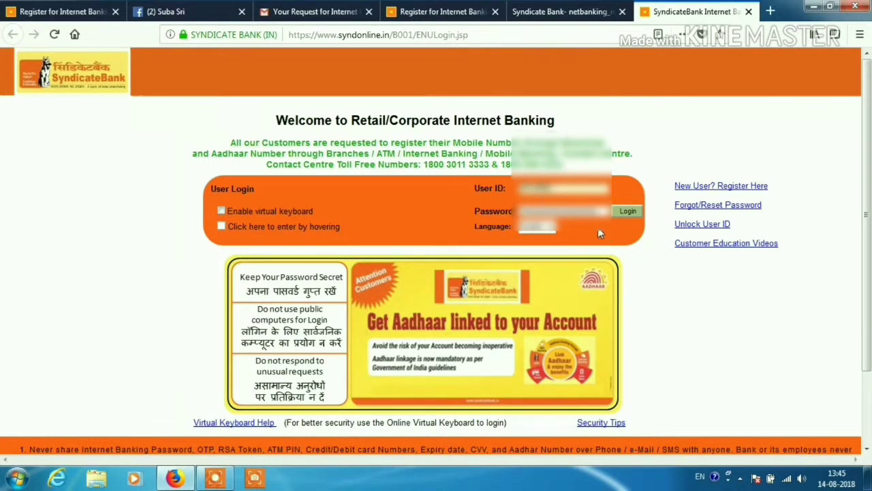
Copy the login password from the e-mail and sign in, reaching Step 1, Terms and Conditions
{"action": "left_click_drag", "start_coordinate": [602, 212], "coordinate": [465, 236]}
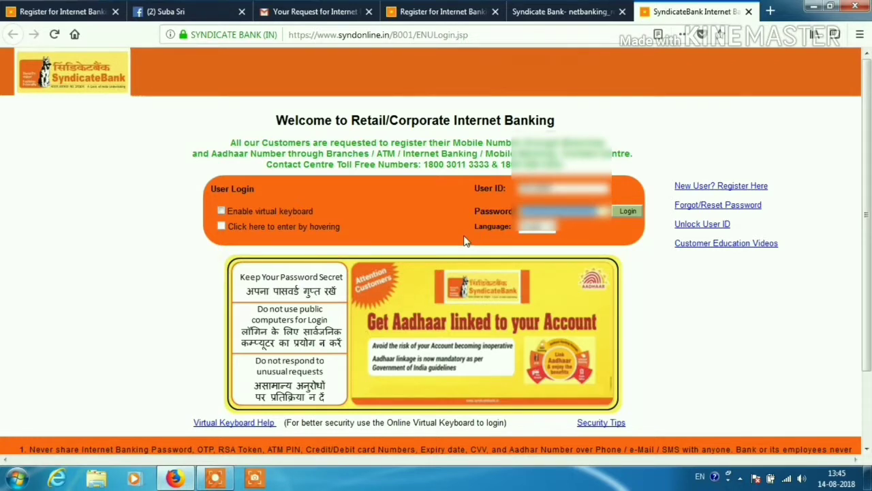
{"action": "left_click", "coordinate": [466, 239]}
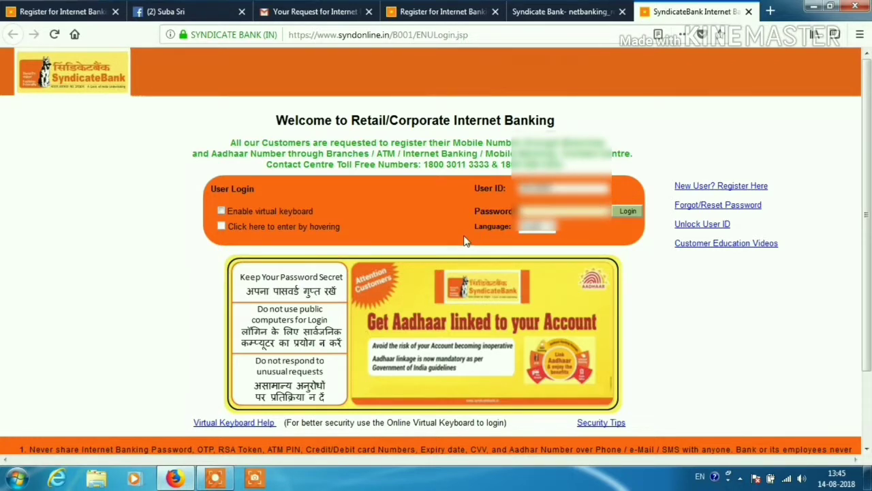
{"action": "left_click", "coordinate": [572, 9]}
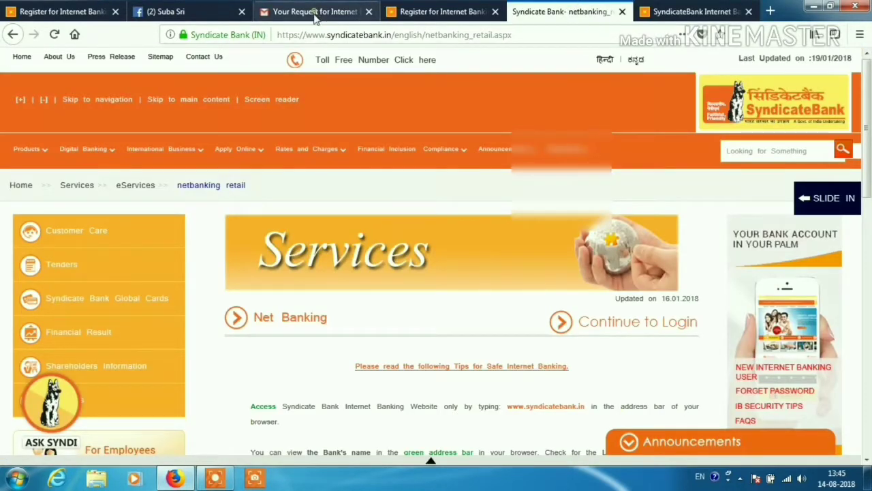
{"action": "left_click", "coordinate": [312, 11]}
{"action": "left_click_drag", "start_coordinate": [382, 133], "coordinate": [430, 133]}
{"action": "right_click", "coordinate": [426, 135]}
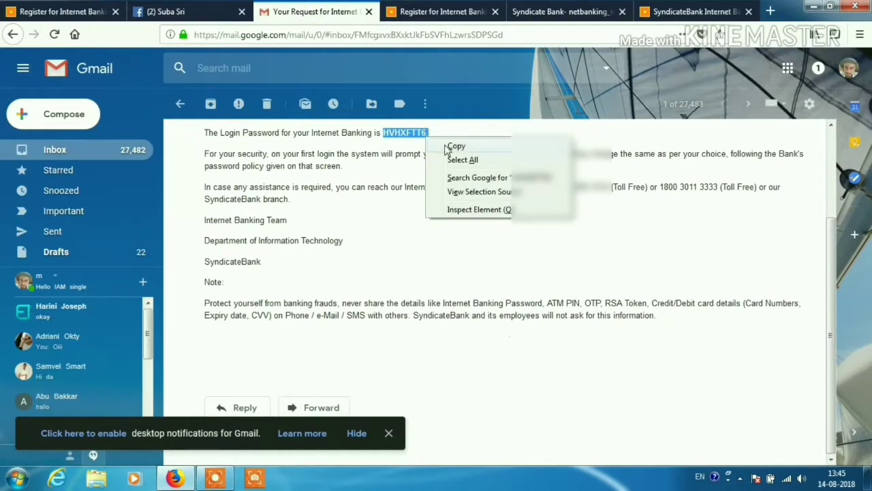
{"action": "left_click", "coordinate": [442, 143]}
{"action": "left_click", "coordinate": [692, 12]}
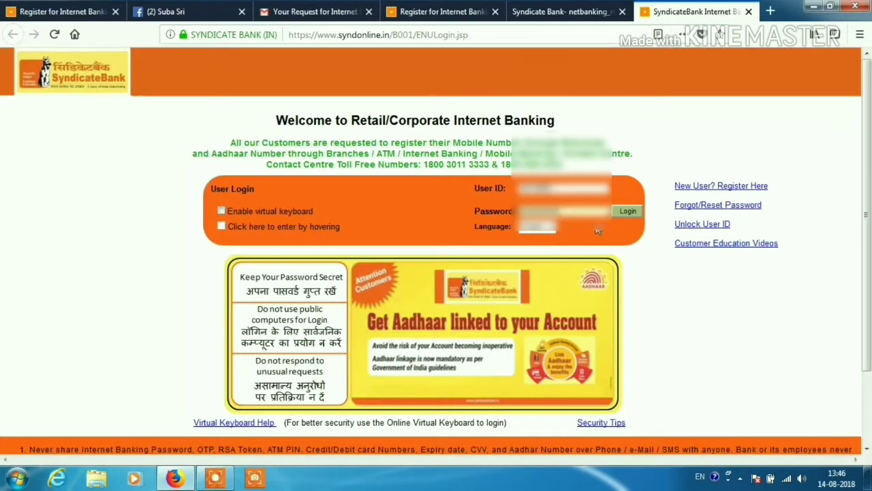
{"action": "left_click", "coordinate": [622, 212]}
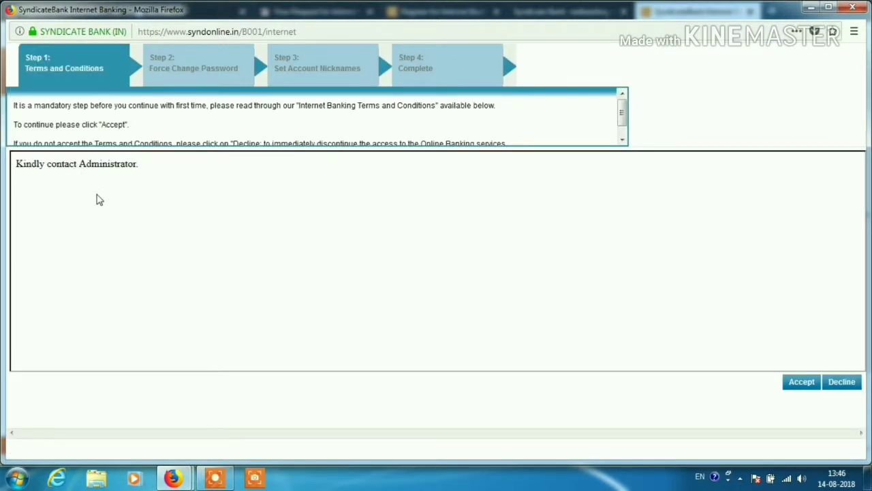
Accept the terms and enter the bank-issued password, dismissing the password policy error
{"action": "left_click", "coordinate": [794, 384]}
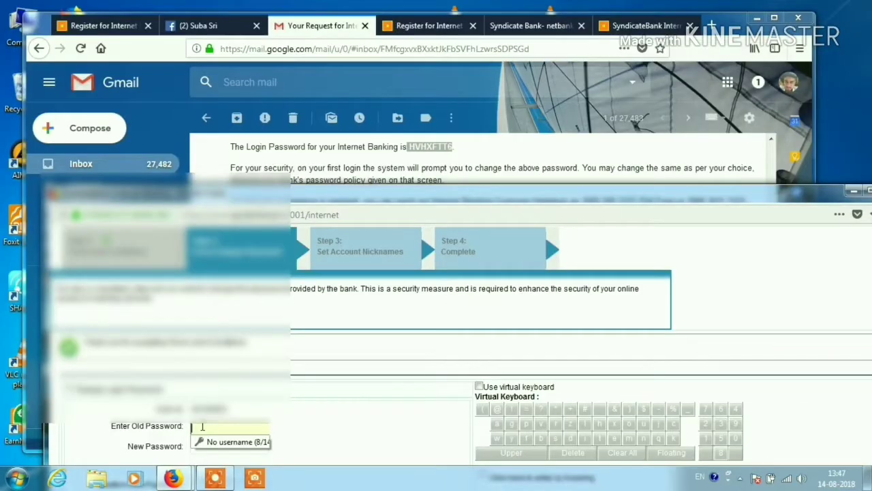
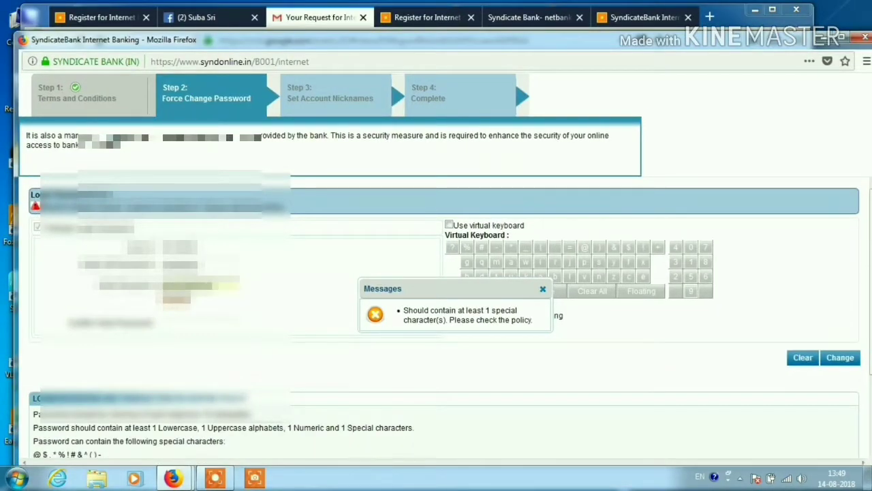
{"action": "left_click", "coordinate": [835, 360]}
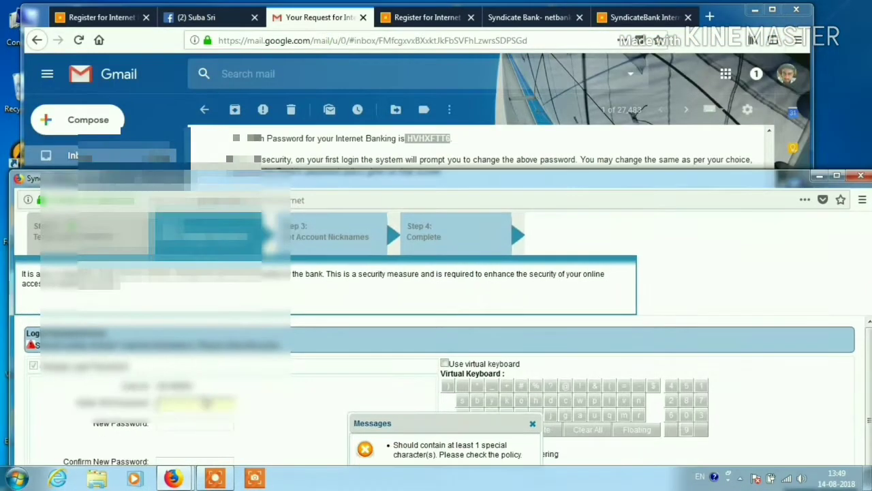
Re-enter the old password and set a new password containing a special character
{"action": "key", "text": "Tab"}
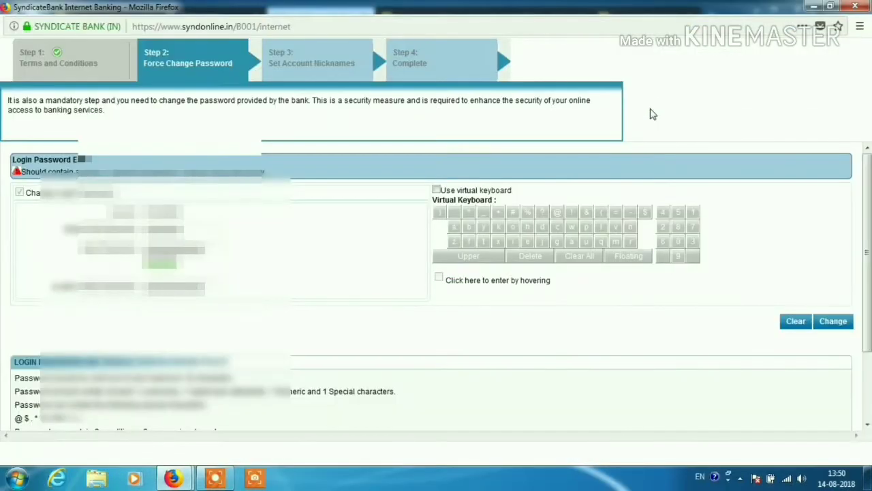
{"action": "left_click", "coordinate": [833, 321]}
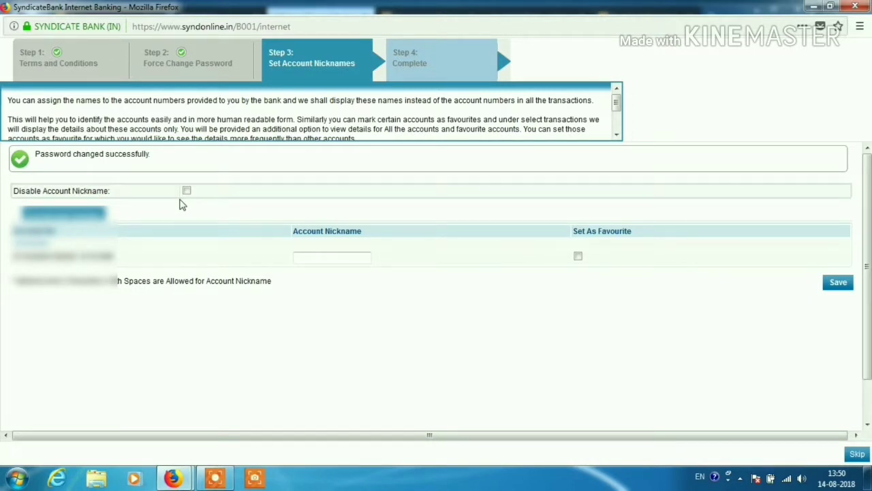
Enter an account nickname, tick Set As Favourite, and save to reach Step 4, Complete
{"action": "left_click", "coordinate": [307, 259]}
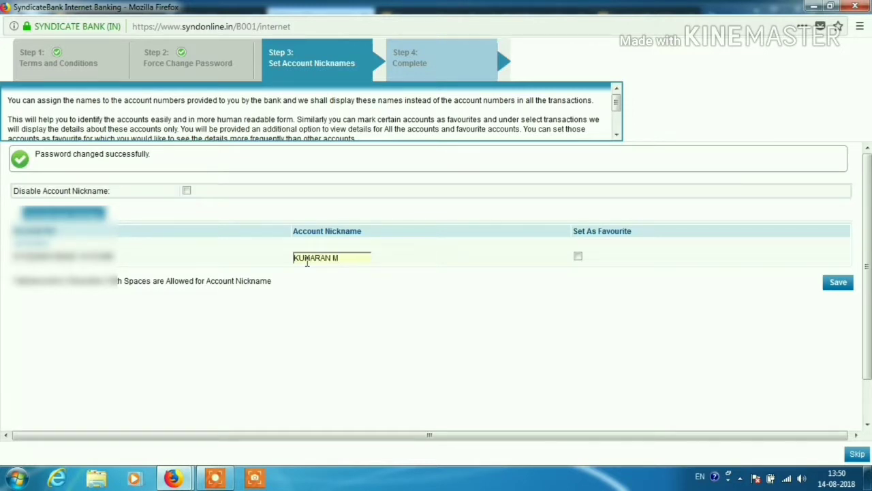
{"action": "left_click", "coordinate": [578, 256]}
{"action": "left_click", "coordinate": [838, 282]}
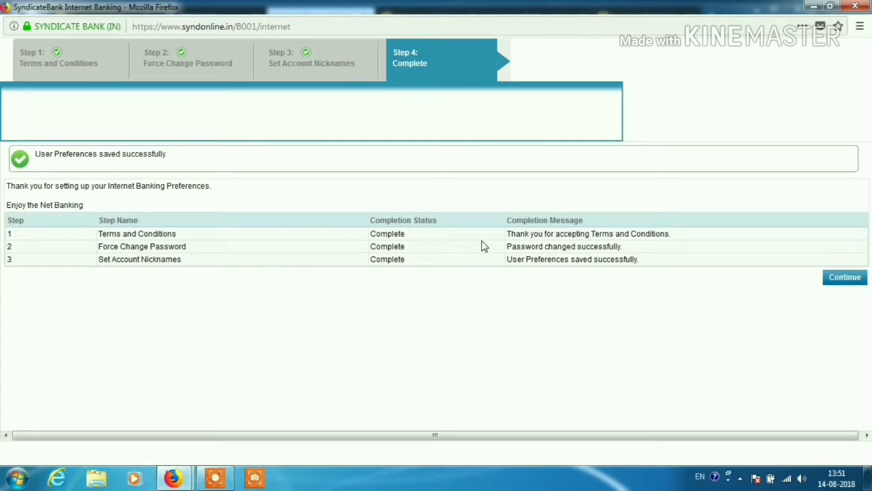
Review the three setup completion messages, then re-login from the Logoff page
{"action": "left_click_drag", "start_coordinate": [516, 233], "coordinate": [557, 283]}
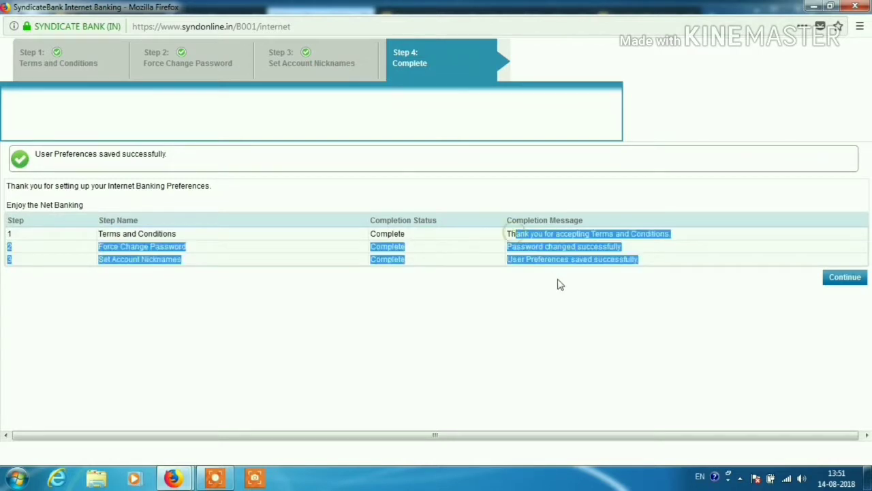
{"action": "left_click", "coordinate": [600, 267]}
{"action": "left_click_drag", "start_coordinate": [660, 270], "coordinate": [473, 239]}
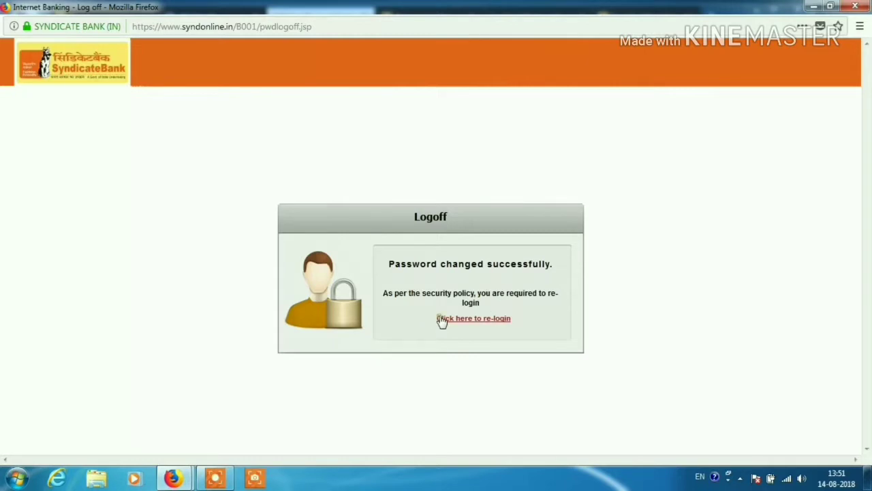
{"action": "left_click", "coordinate": [440, 317]}
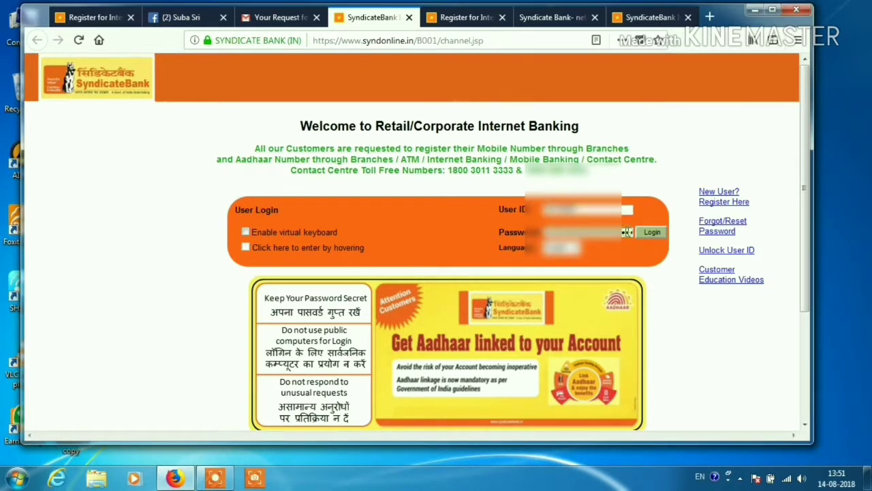
Replace the prefilled password with the new password and log in to the Account Summary
{"action": "double_click", "coordinate": [627, 233]}
{"action": "key", "text": "BackSpace"}
{"action": "key", "text": "Return"}
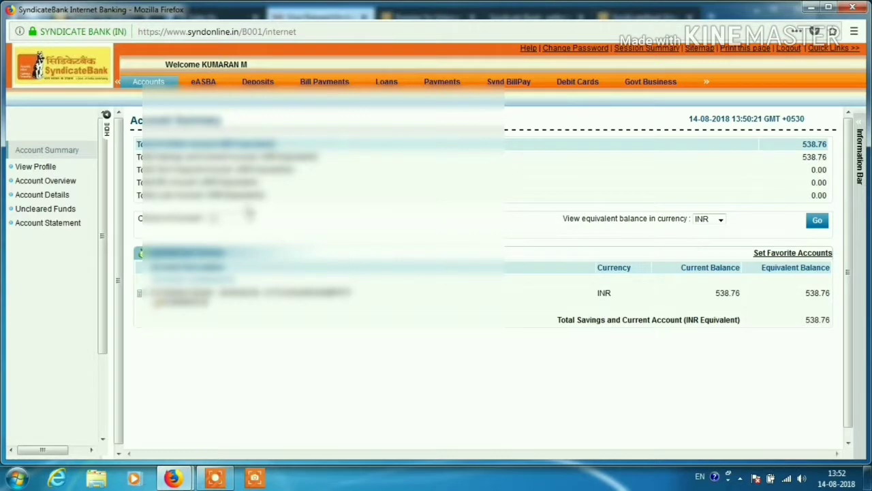
Browse View Profile, Account Overview, Account Details and Account Statement, ending on Uncleared Funds
{"action": "left_click", "coordinate": [45, 167]}
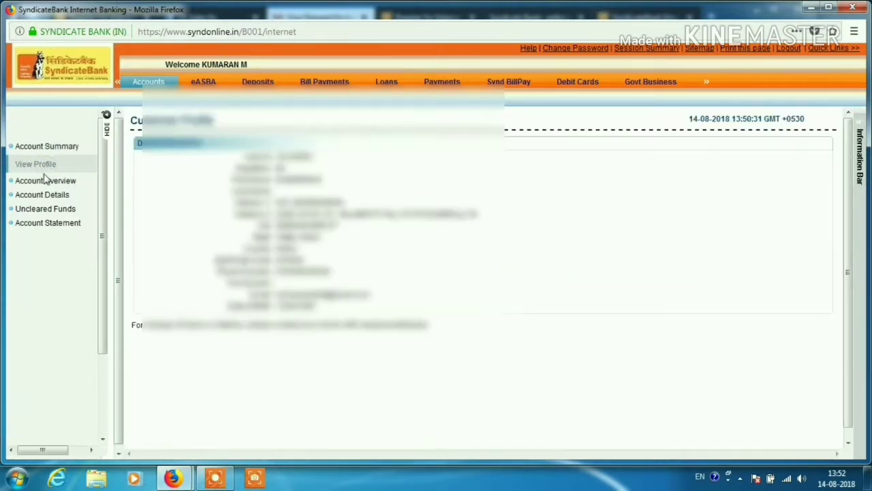
{"action": "left_click", "coordinate": [45, 182]}
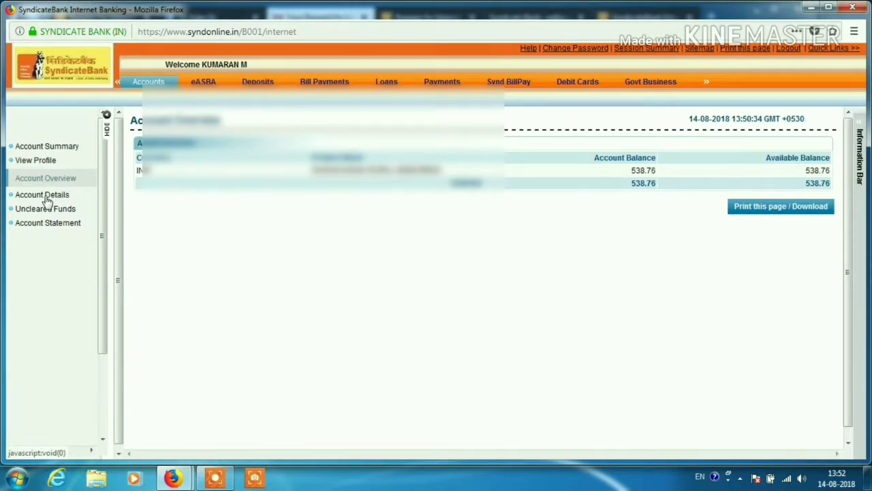
{"action": "left_click", "coordinate": [44, 198]}
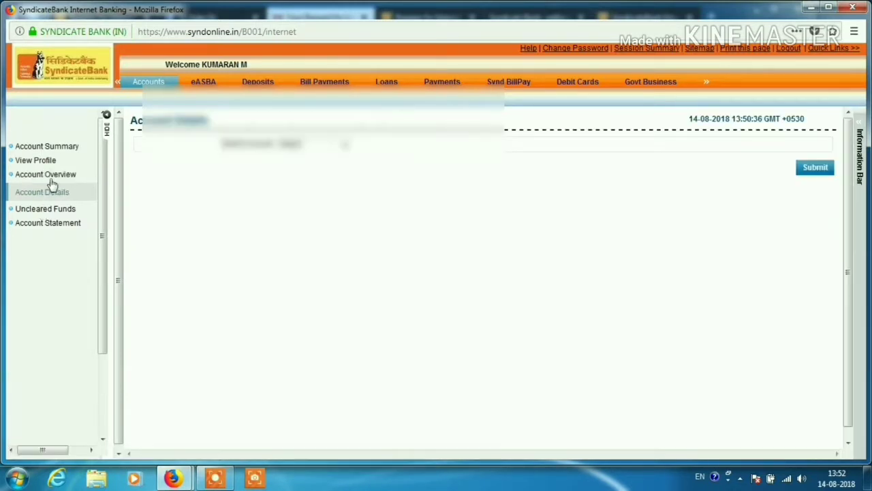
{"action": "left_click", "coordinate": [53, 179]}
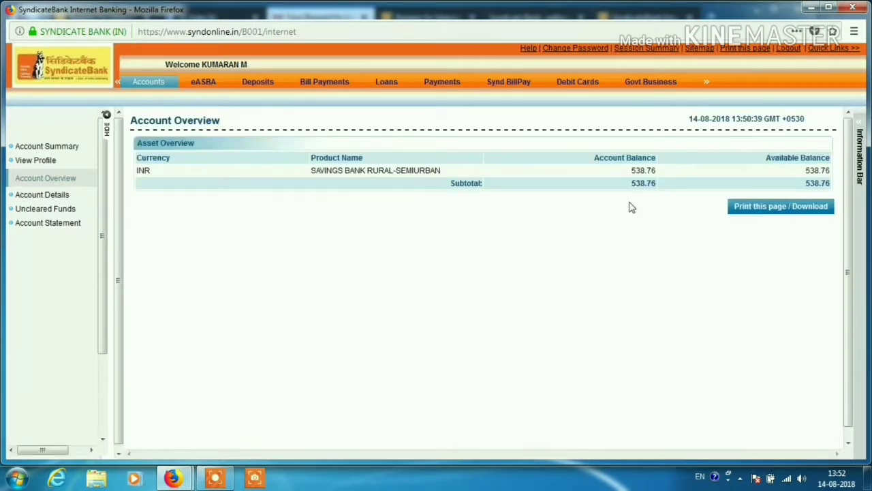
{"action": "left_click", "coordinate": [60, 227]}
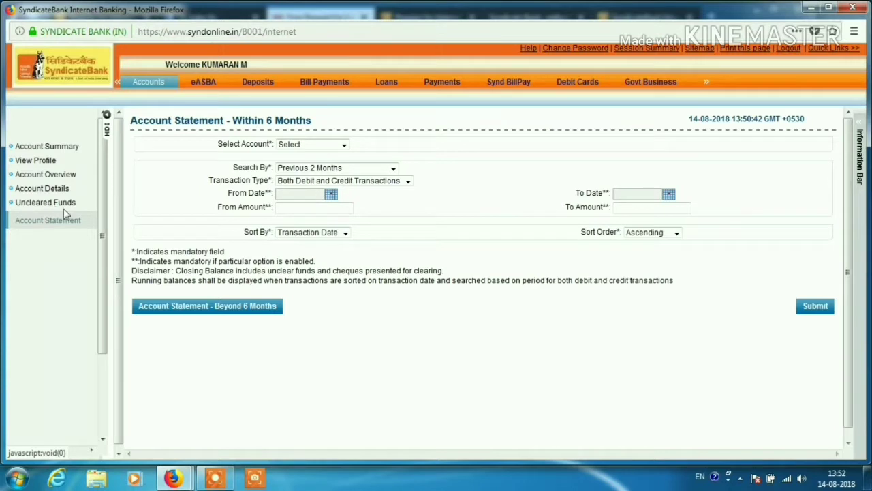
{"action": "left_click", "coordinate": [65, 203]}
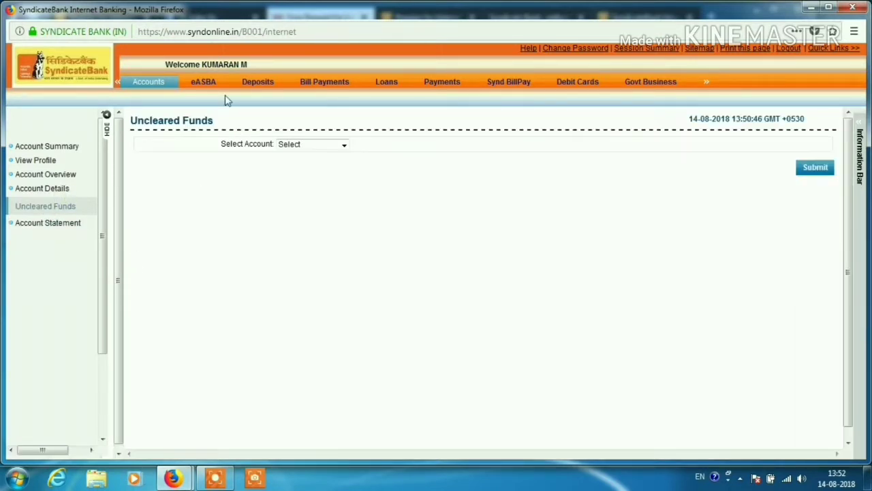
Visit eASBA, Deposits, Debit Cards (dismissing the Invalid Card message), Govt Business and Synd BillPay
{"action": "left_click", "coordinate": [204, 82]}
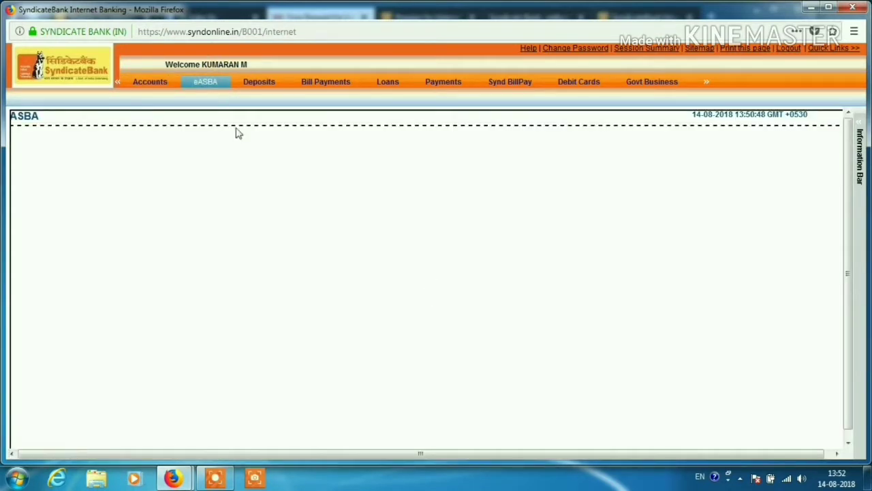
{"action": "left_click", "coordinate": [260, 83]}
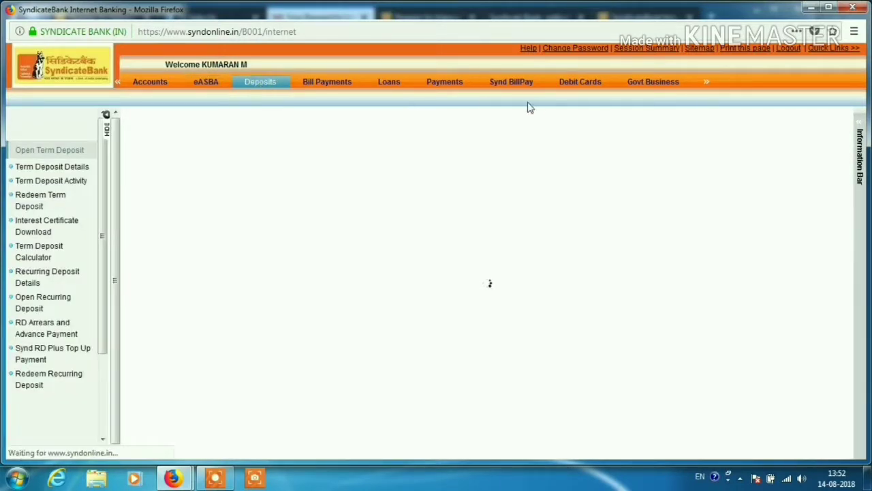
{"action": "left_click", "coordinate": [587, 87]}
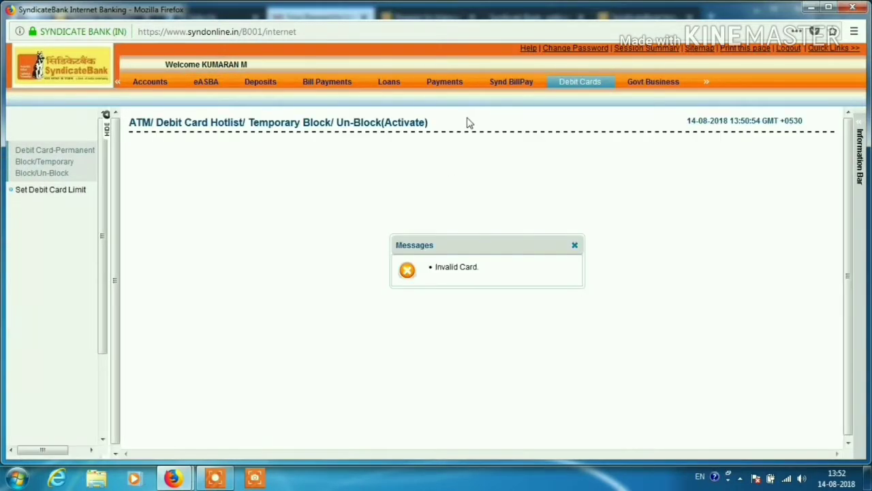
{"action": "left_click", "coordinate": [574, 246]}
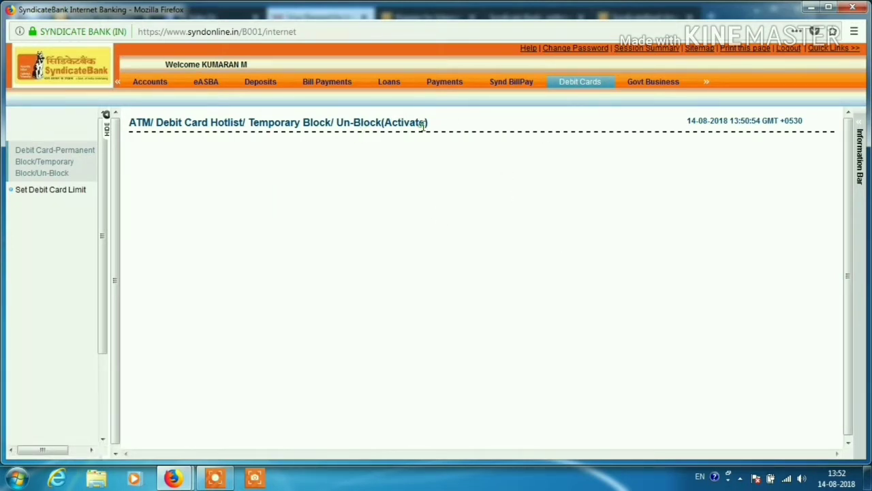
{"action": "left_click", "coordinate": [466, 121]}
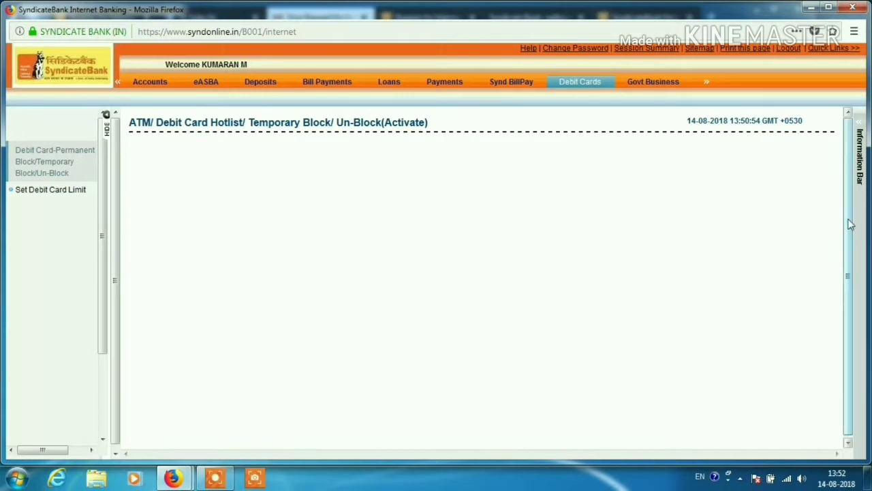
{"action": "left_click", "coordinate": [643, 91]}
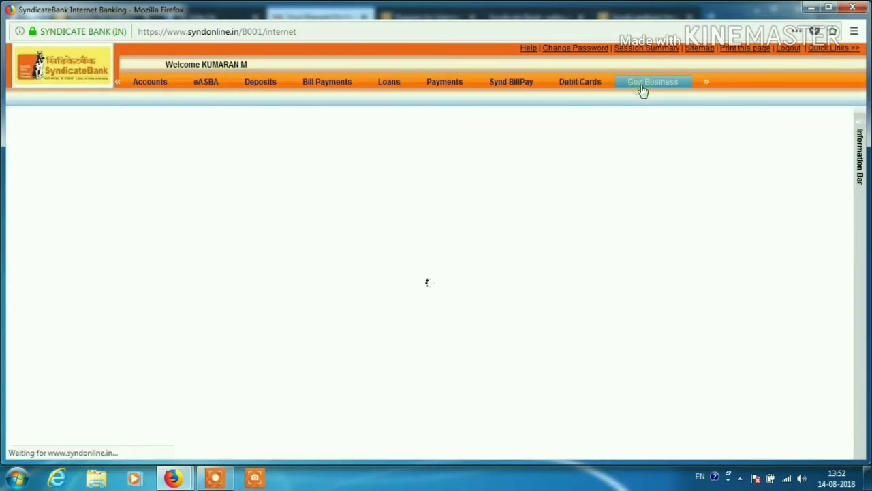
{"action": "left_click", "coordinate": [514, 89]}
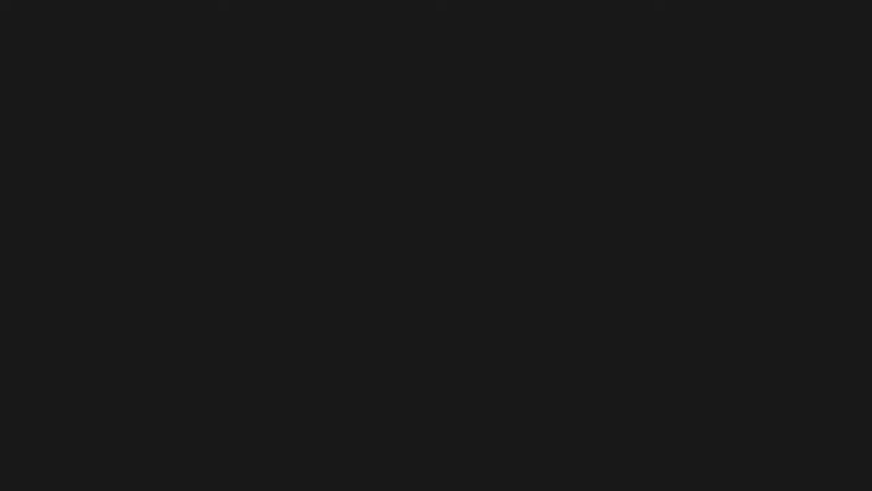